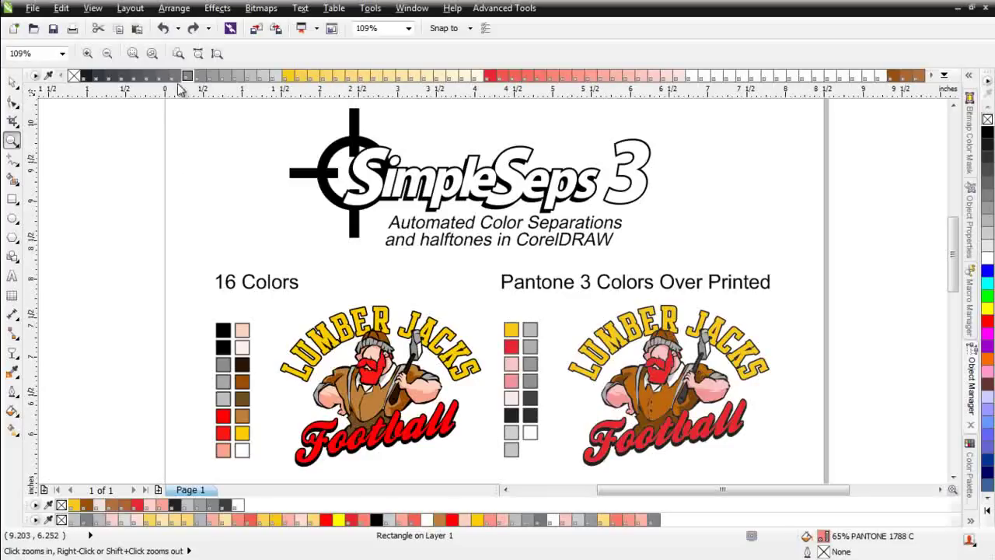
Turn Simulate Overprints off to compare the Pantone logo, then turn it back on.
left_click(93, 9)
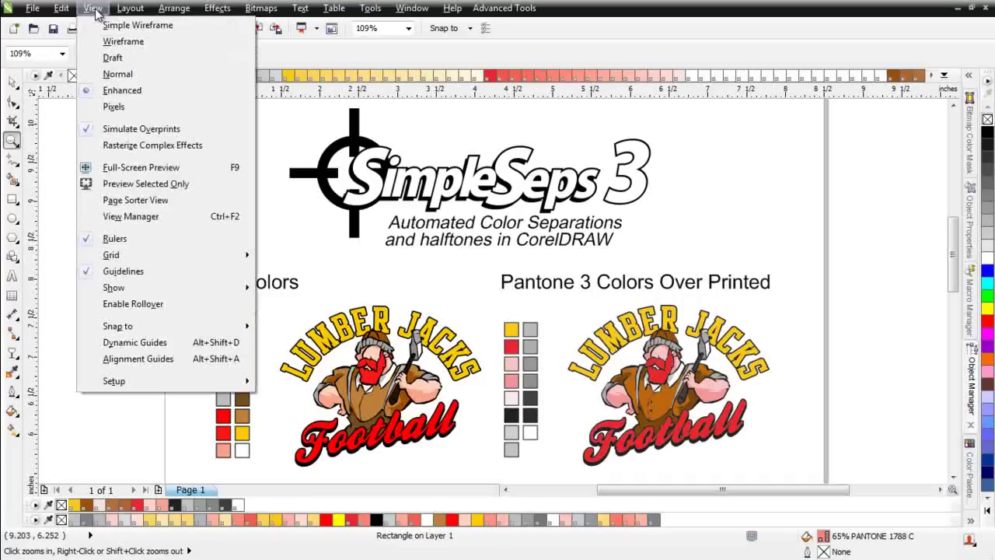
left_click(128, 128)
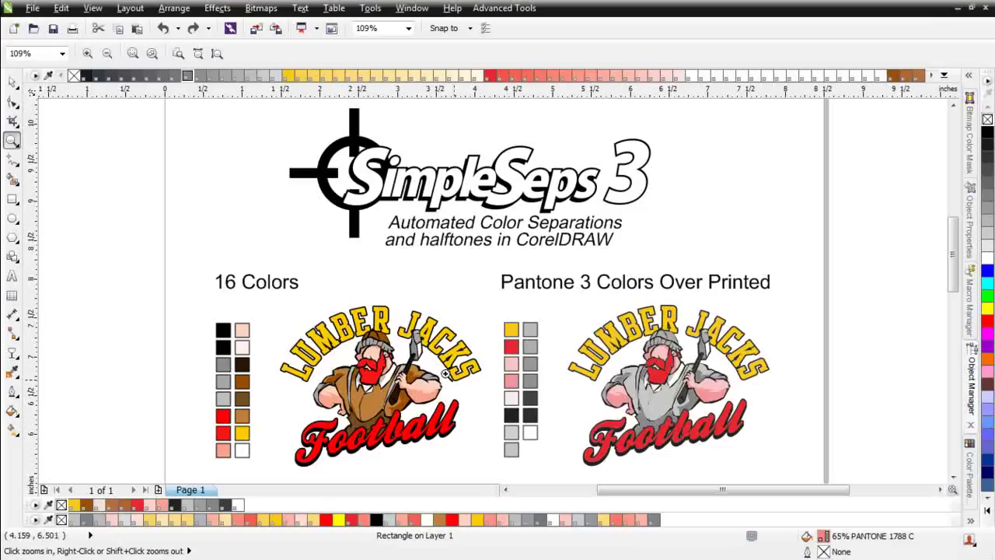
left_click(95, 9)
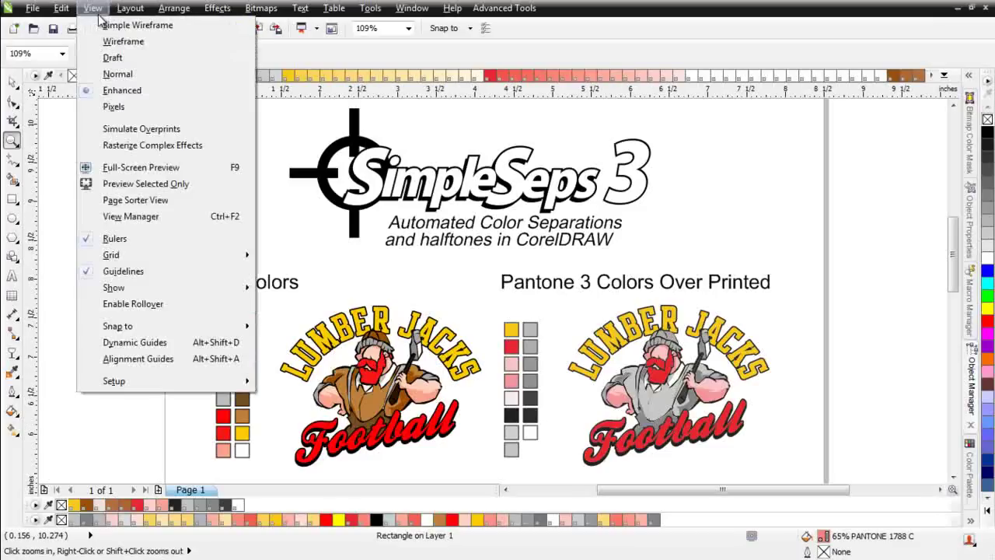
left_click(115, 129)
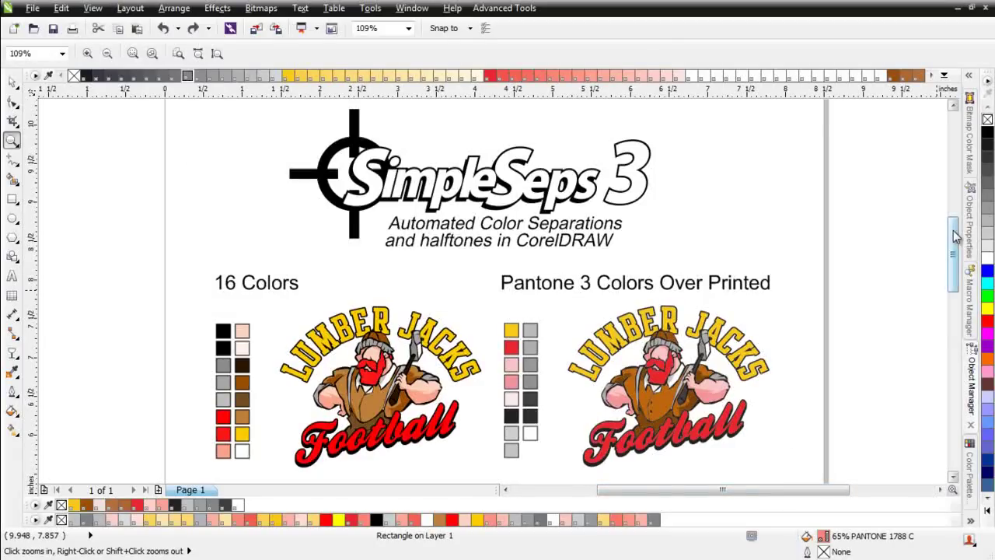
Scroll down to the overprint demo and drag the pink square right to expose the yellow.
scroll(954, 272, "down", 3)
scroll(955, 272, "down", 1)
left_click_drag(955, 272, 952, 308)
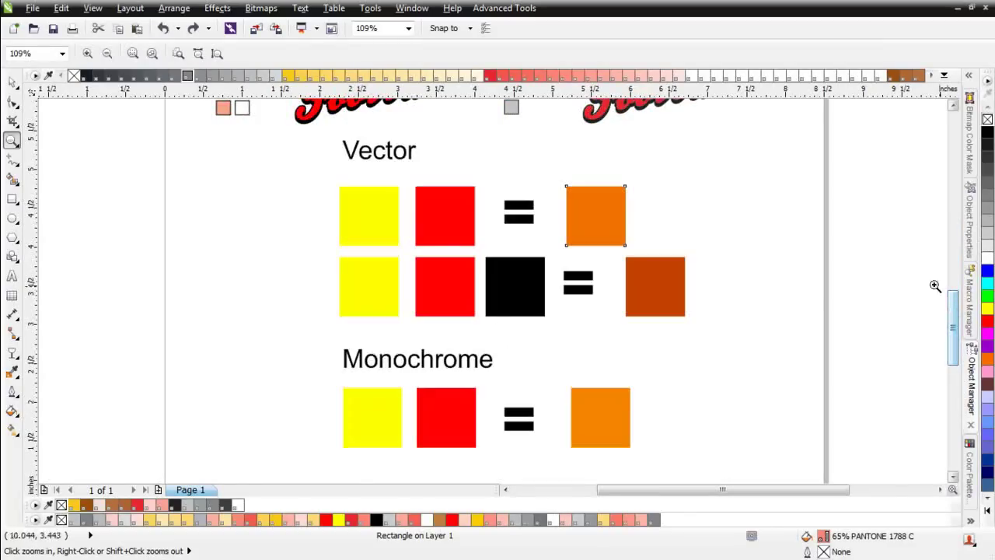
left_click(12, 81)
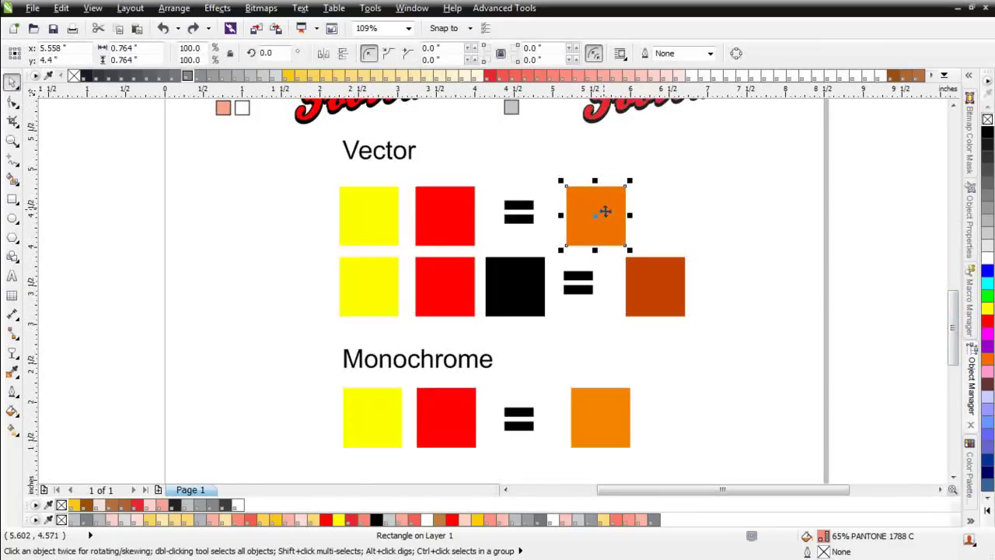
left_click_drag(607, 221, 637, 220)
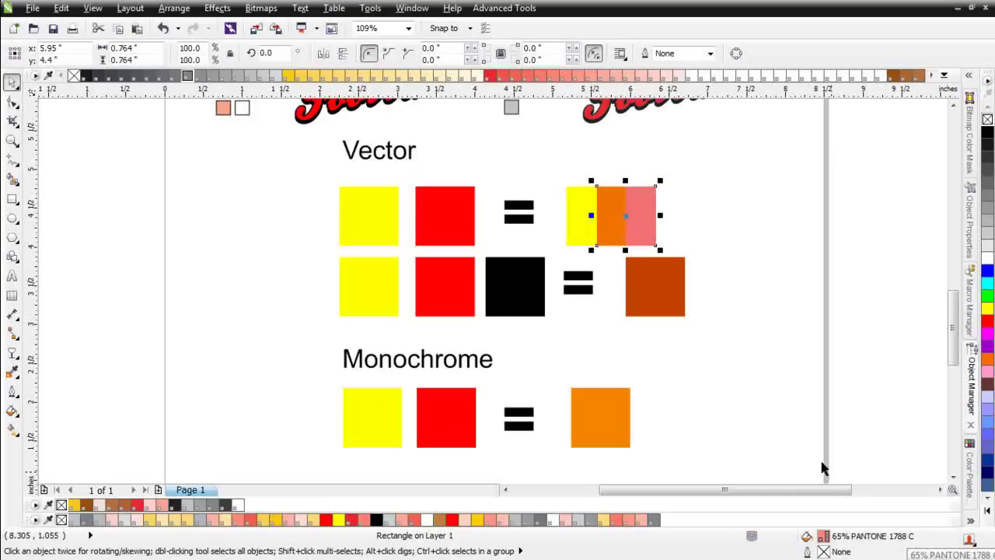
Switch the pink square's Overprint Fill off and back on, then marquee-select both squares.
right_click(631, 205)
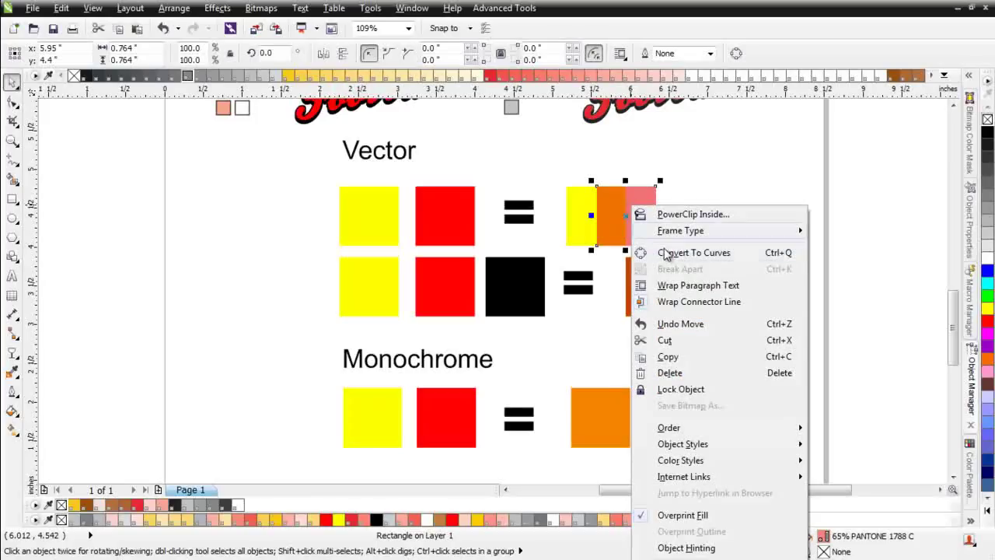
left_click(719, 517)
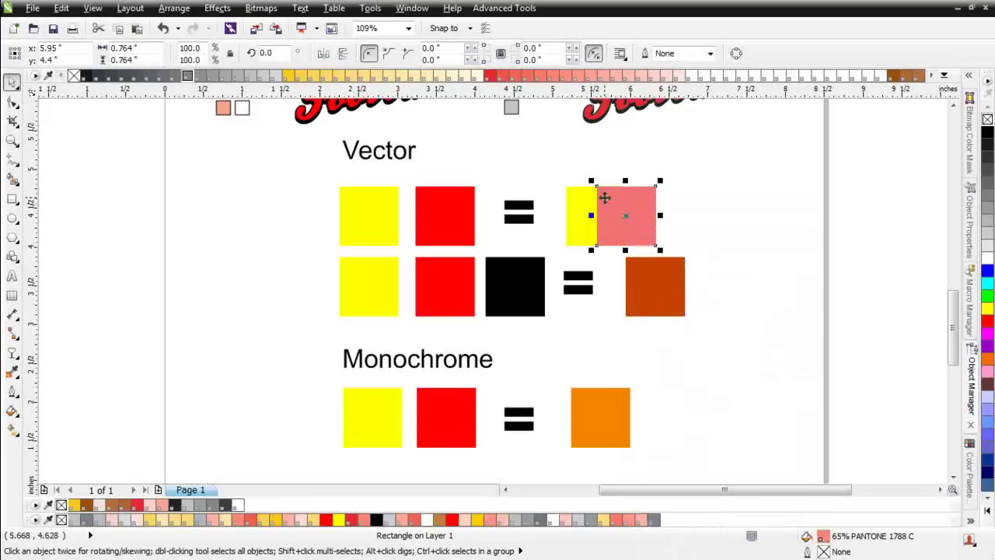
right_click(612, 217)
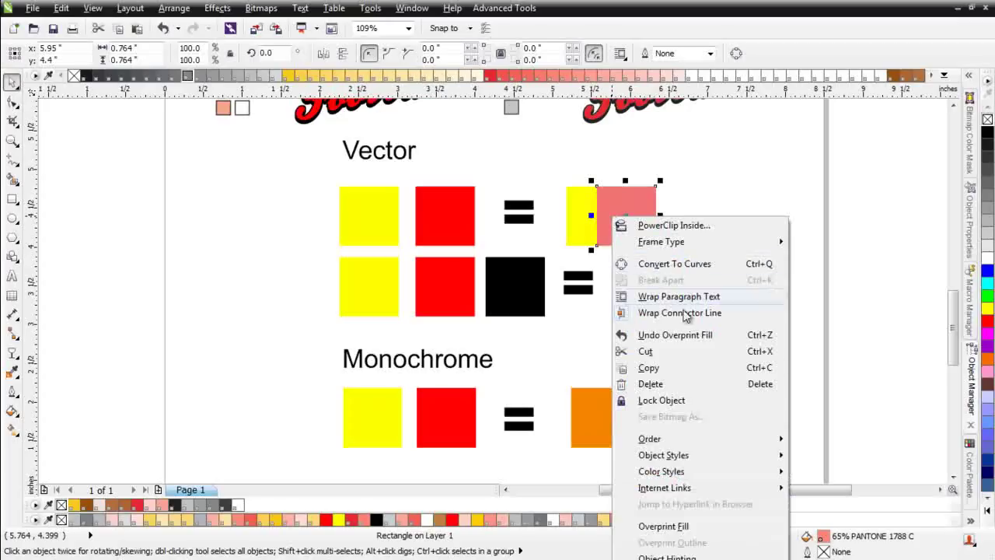
left_click(720, 526)
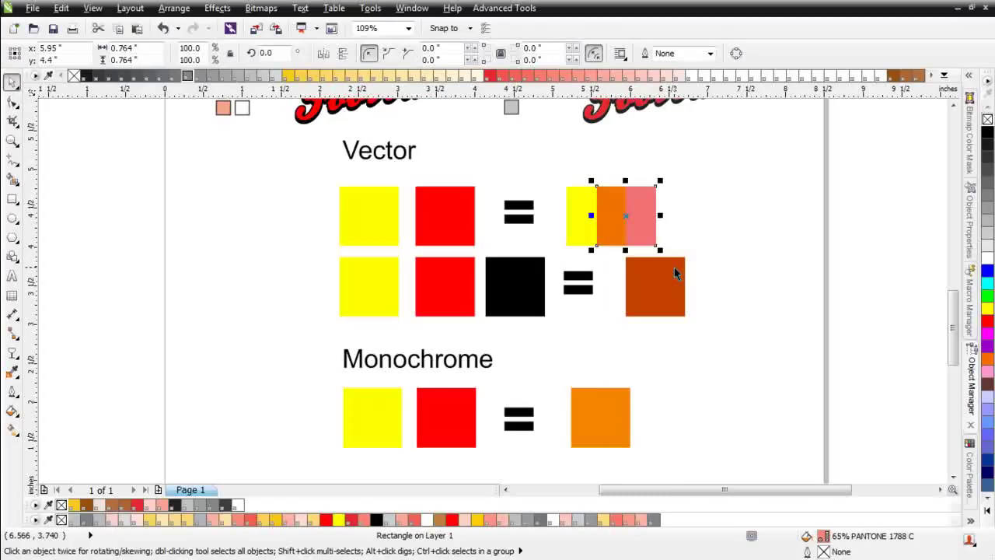
left_click_drag(681, 166, 532, 264)
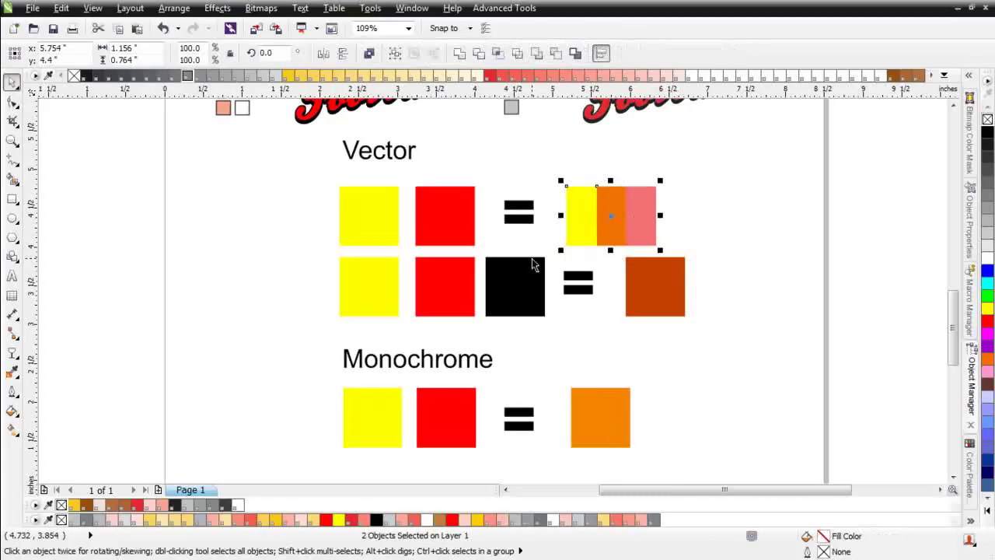
Left-align the vector squares, then move the Monochrome pink bitmap right to expose the yellow.
key("l")
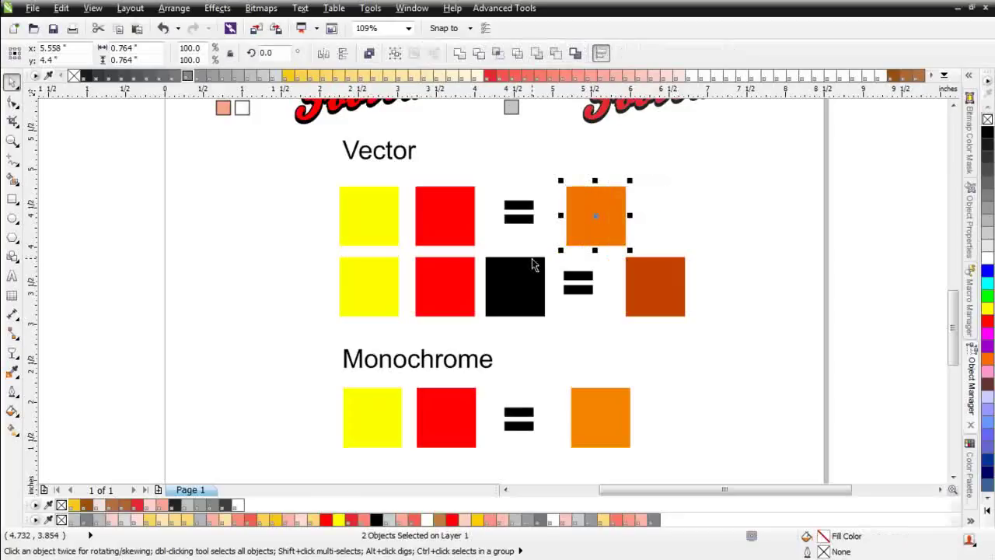
left_click(603, 420)
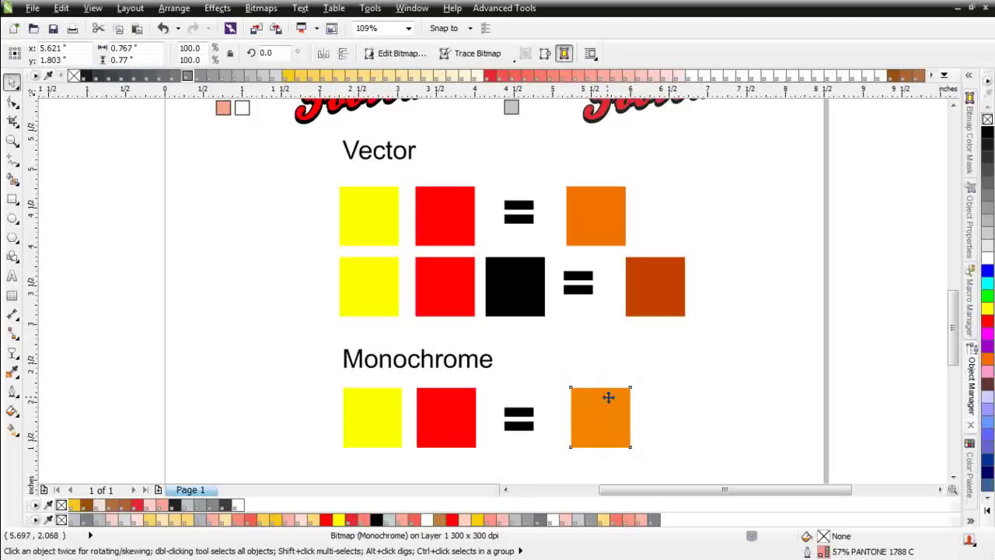
left_click_drag(607, 394, 639, 394)
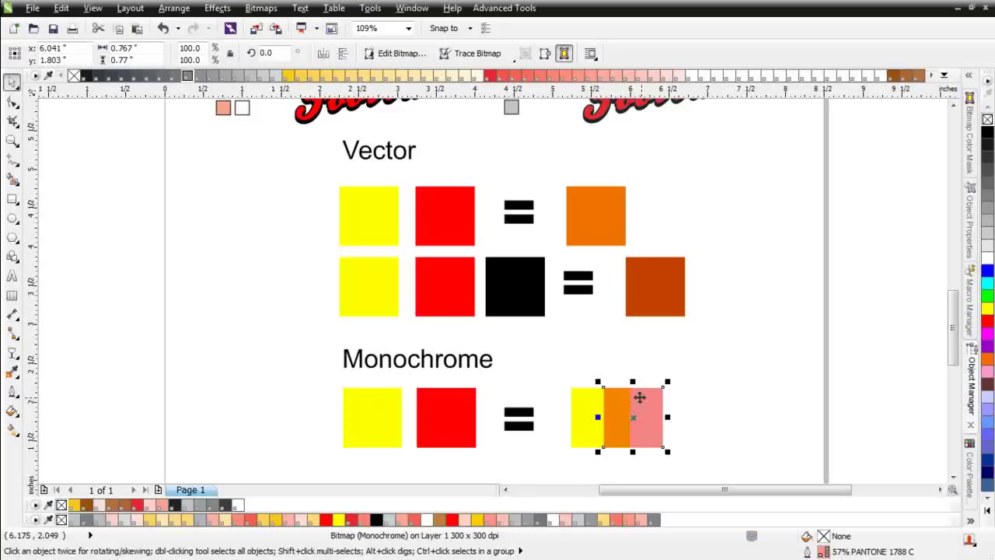
Check the bitmap's overprint option, select both Monochrome bitmaps, and scroll back to the logos.
right_click(628, 398)
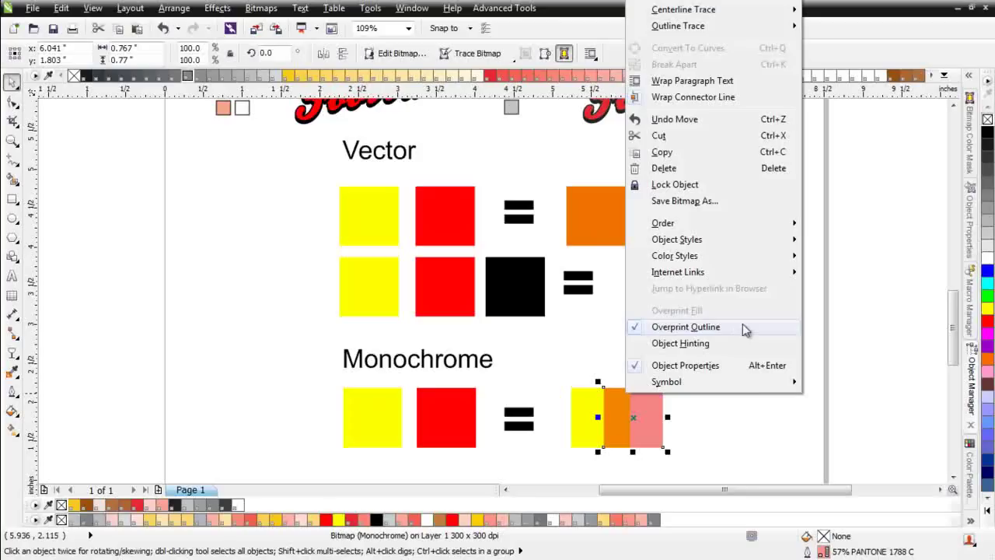
left_click(755, 407)
left_click_drag(702, 373, 555, 467)
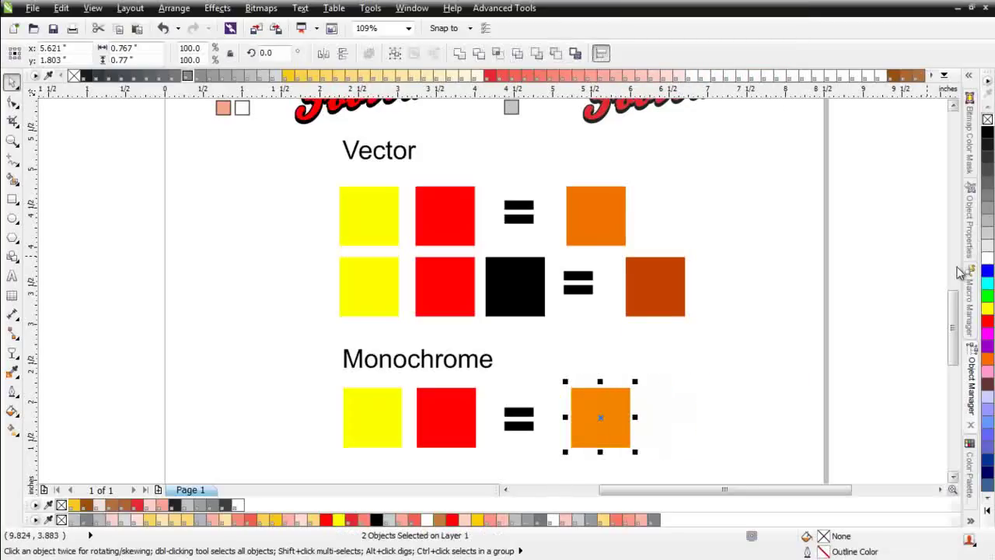
left_click(953, 106)
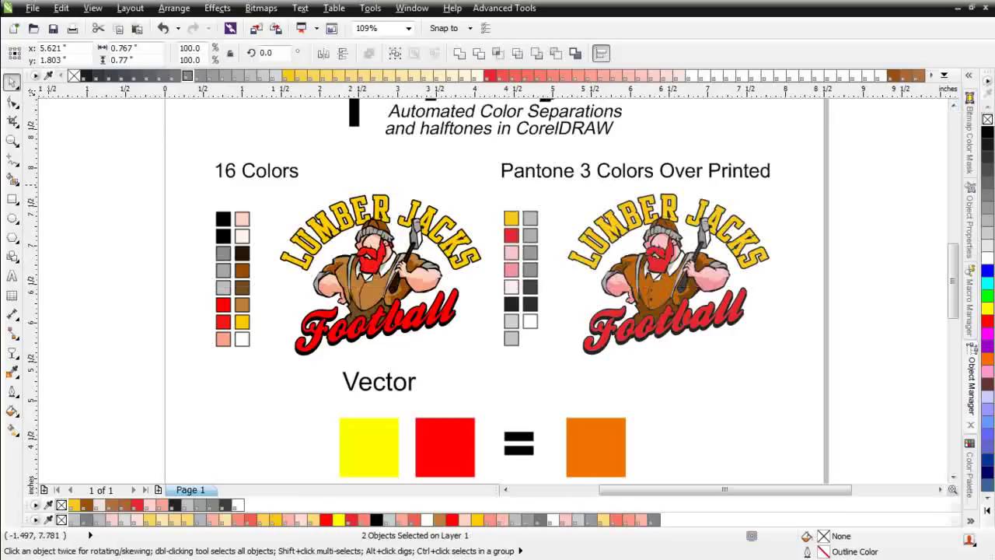
Zoom in on the 16 Colors logo and marquee-select all 60 of its objects.
left_click(13, 140)
left_click_drag(276, 164, 466, 382)
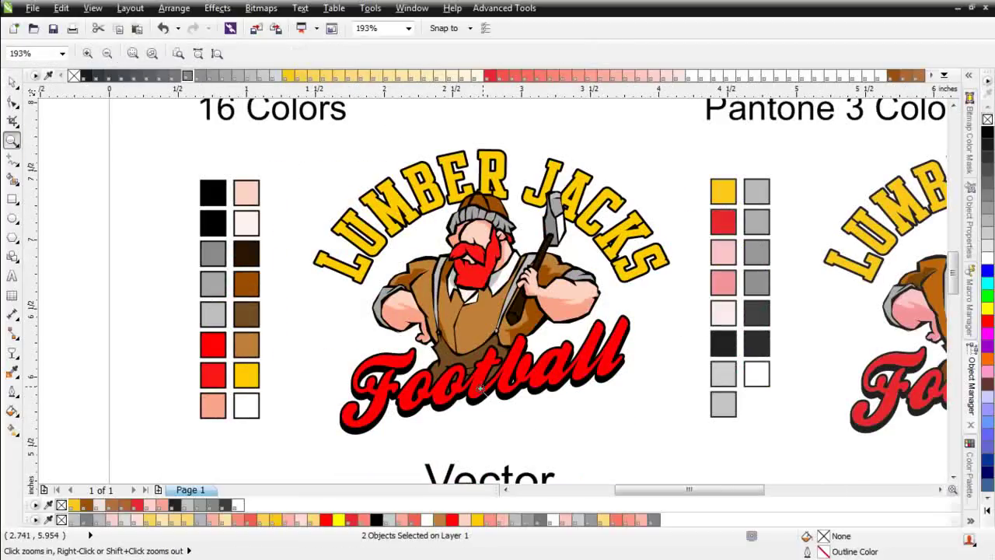
left_click(13, 81)
left_click(478, 329)
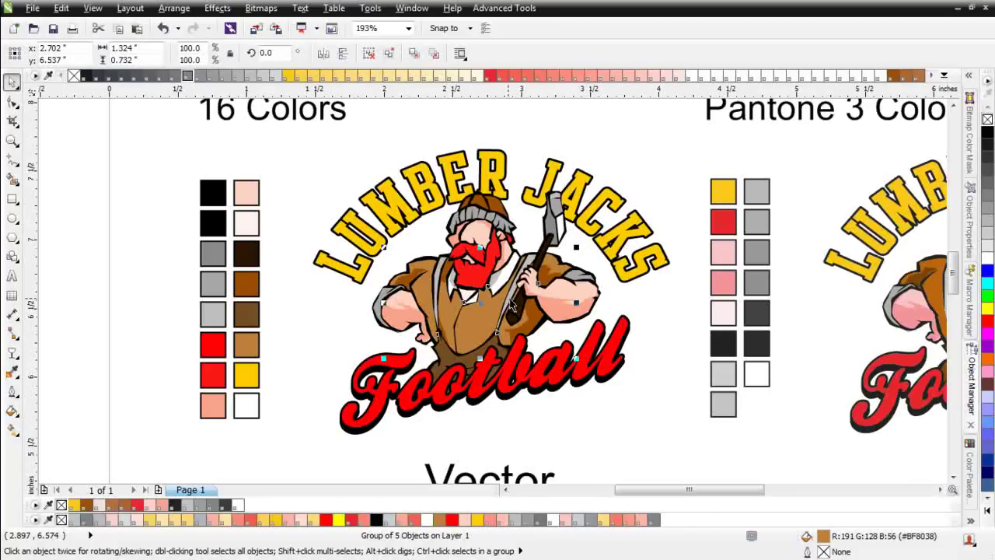
left_click_drag(682, 125, 287, 444)
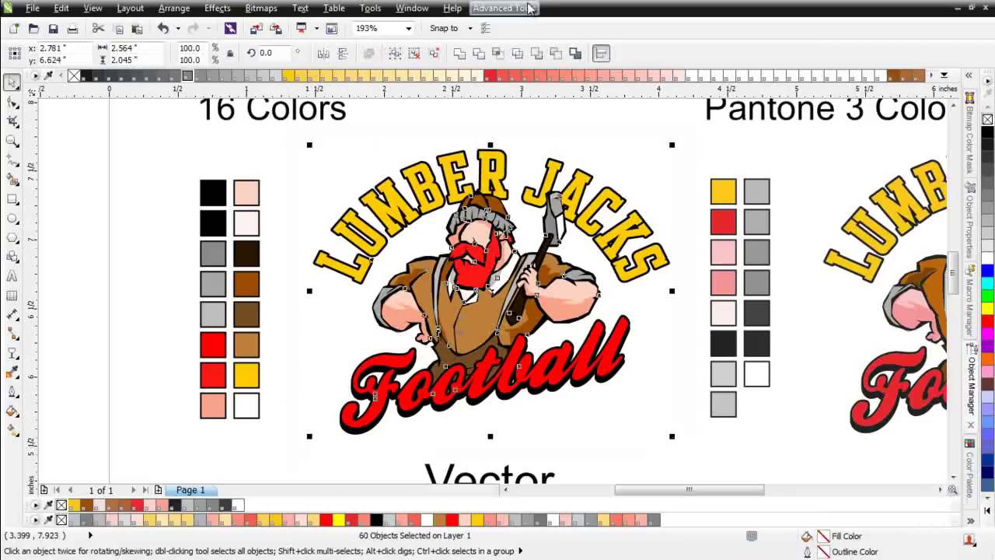
left_click(528, 8)
Launch SimpleSeps, create a selection palette, and mark black, yellow, red, white and brown.
left_click(522, 41)
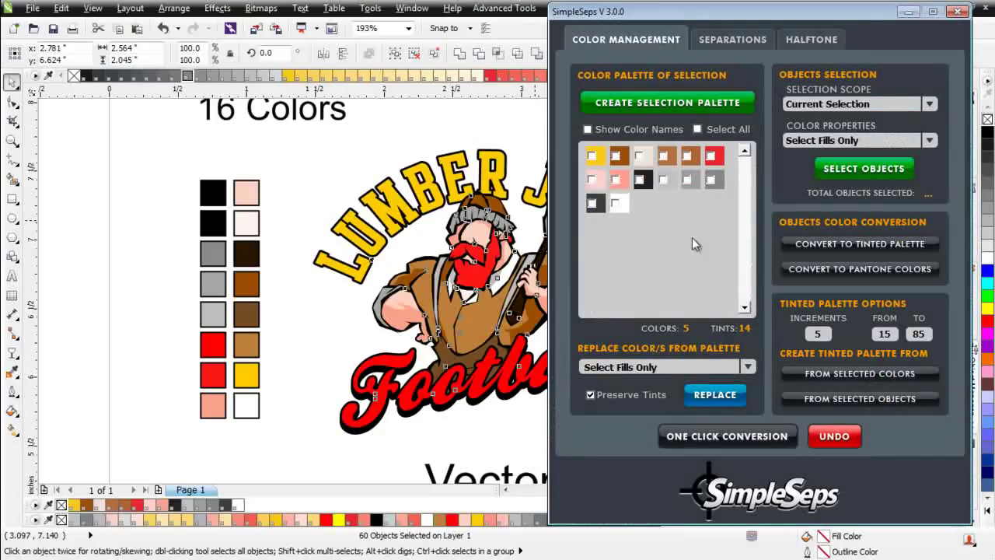
left_click(659, 105)
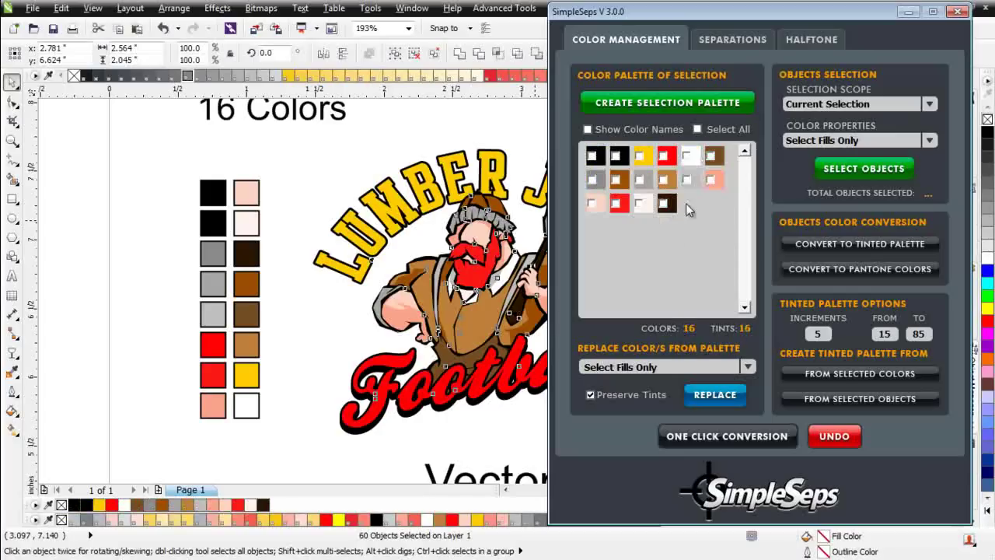
left_click(593, 156)
left_click(638, 156)
left_click(663, 157)
left_click(686, 156)
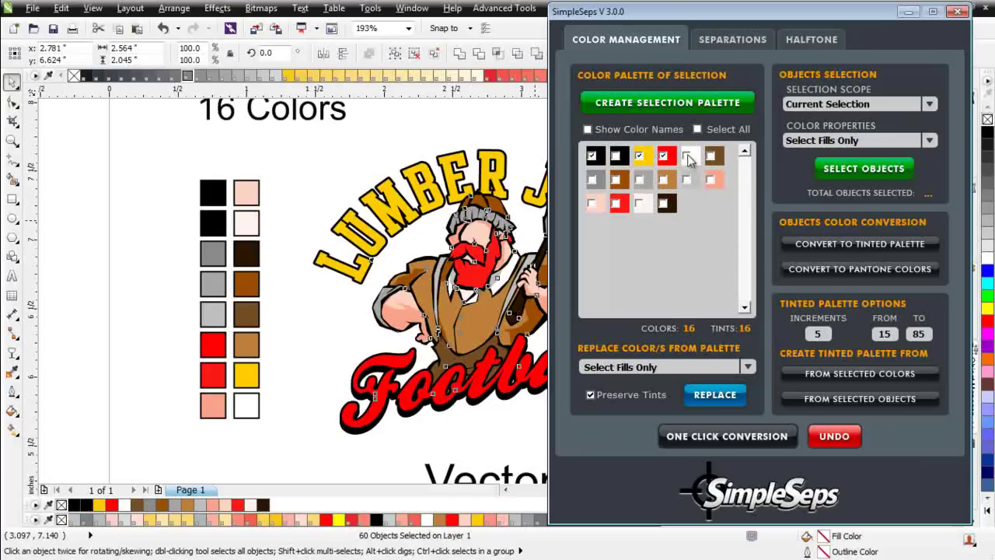
left_click(615, 179)
Run One Click Conversion, confirm the results, and minimize SimpleSeps.
left_click(753, 439)
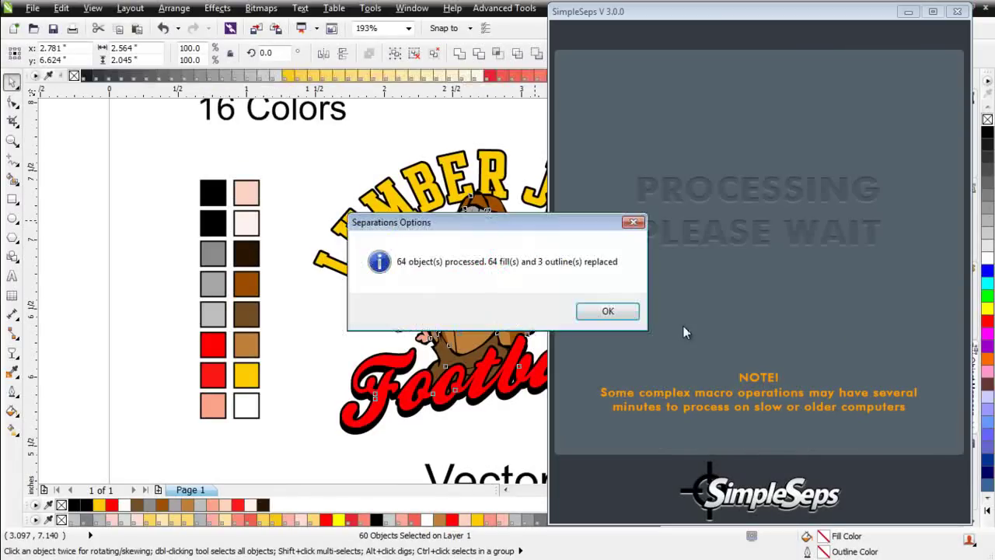
left_click(609, 311)
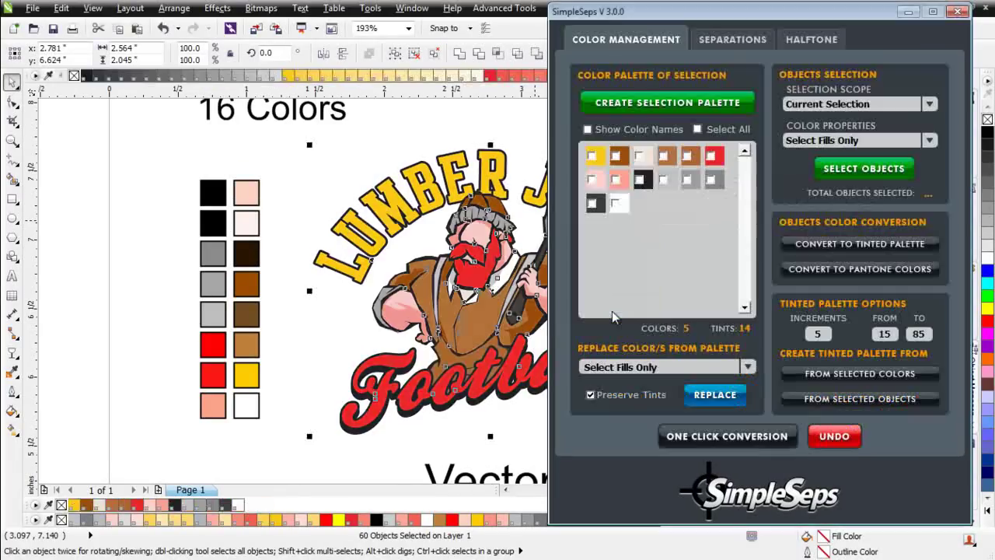
left_click(907, 12)
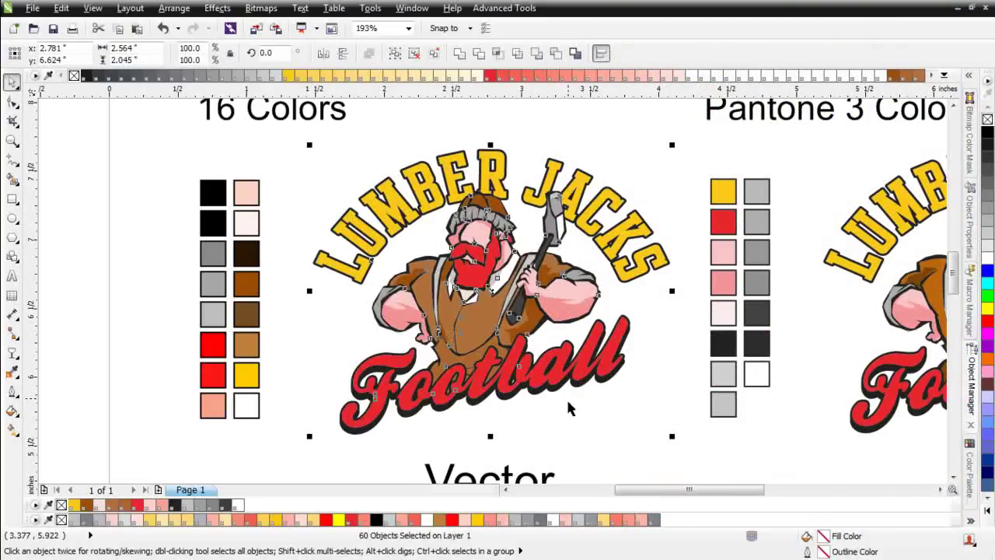
Select the lumberjack's shirt group and fill it with PANTONE Trans. White.
left_click(577, 420)
left_click(469, 318)
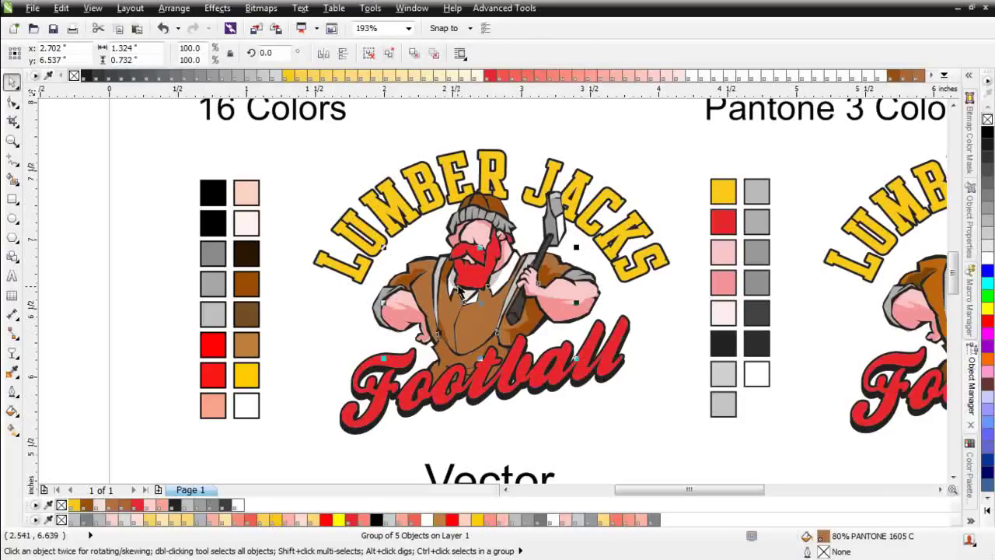
left_click(691, 76)
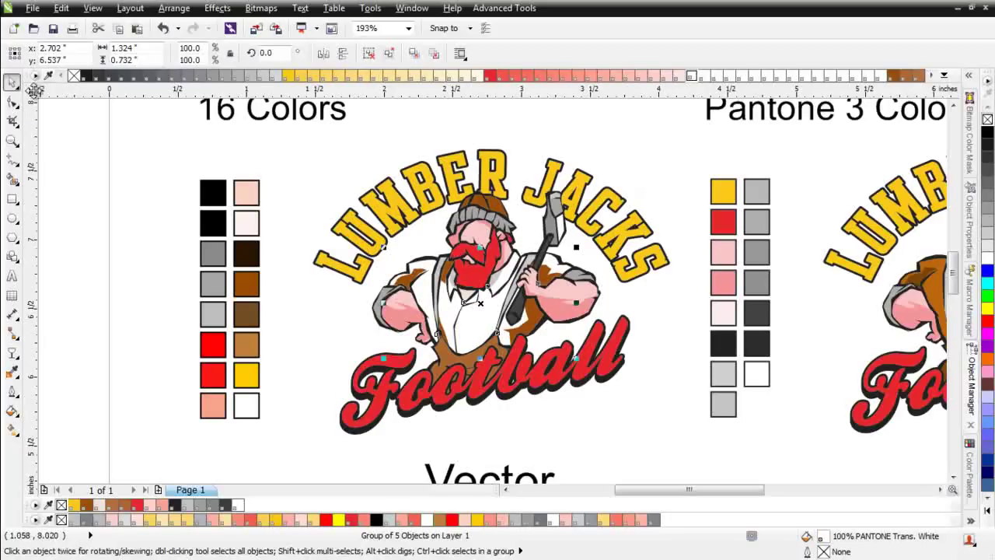
Detach the tint palette into a floating window, narrower and taller.
left_click_drag(28, 74, 262, 247)
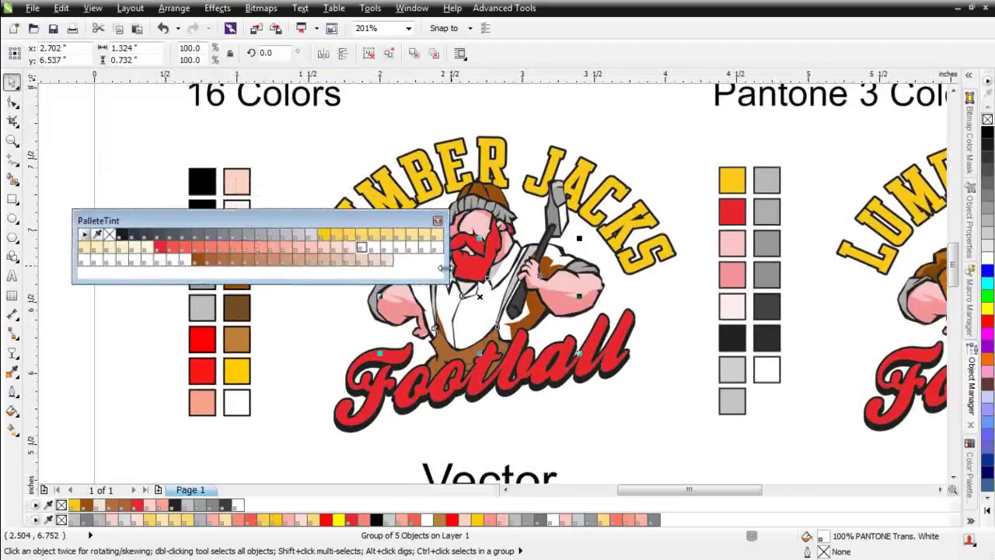
left_click_drag(448, 269, 221, 268)
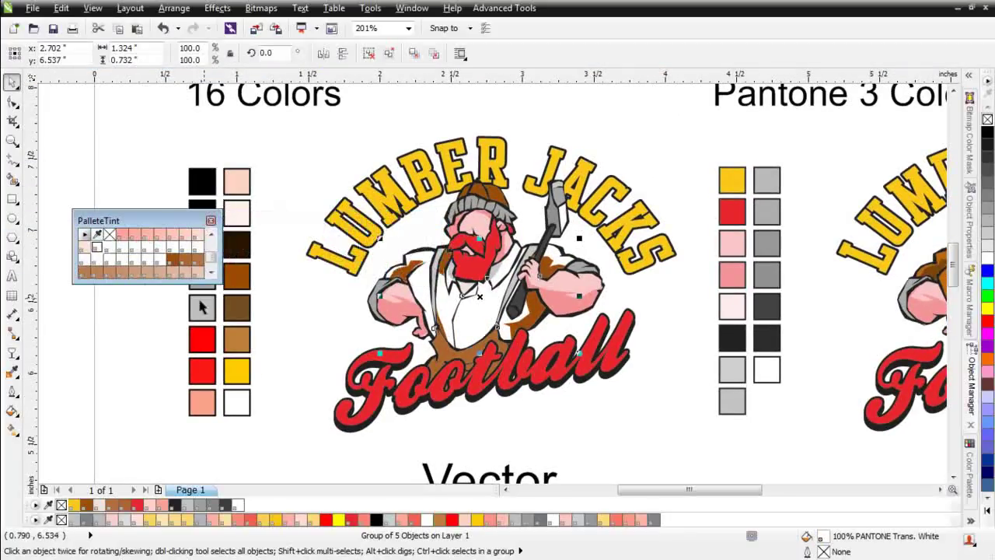
left_click_drag(148, 285, 148, 344)
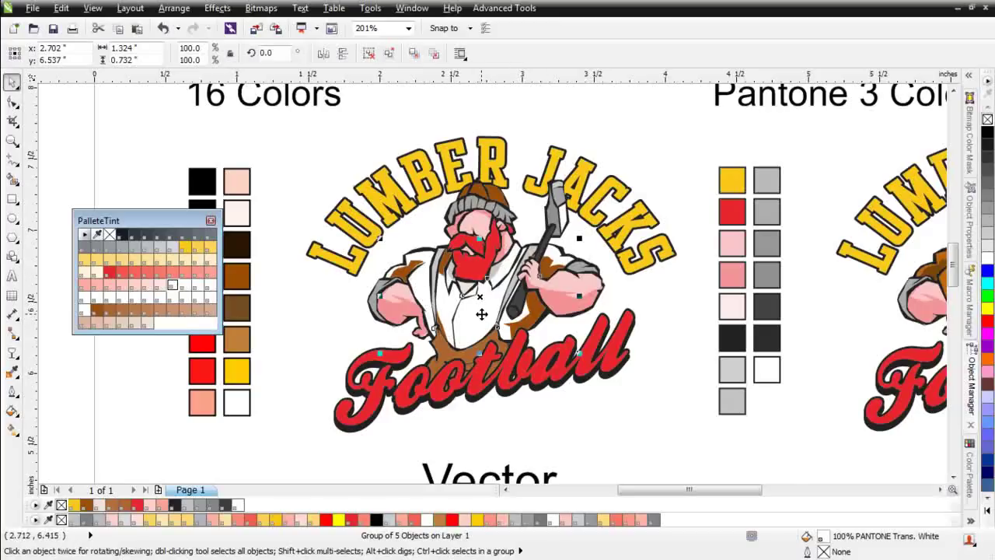
Test-move the shirt group, undo with Ctrl+Z, and dismiss its context menu.
left_click_drag(496, 295, 435, 306)
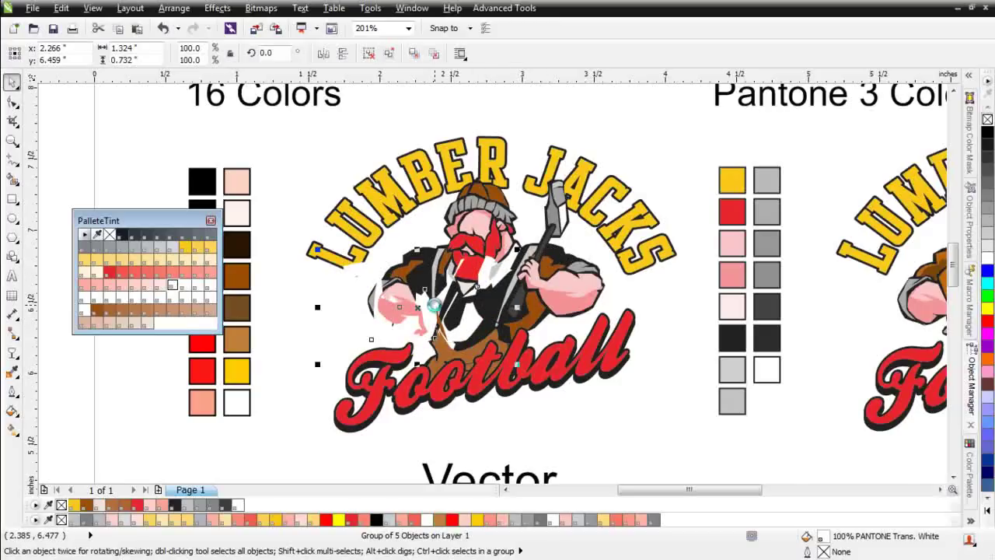
key("ctrl+z")
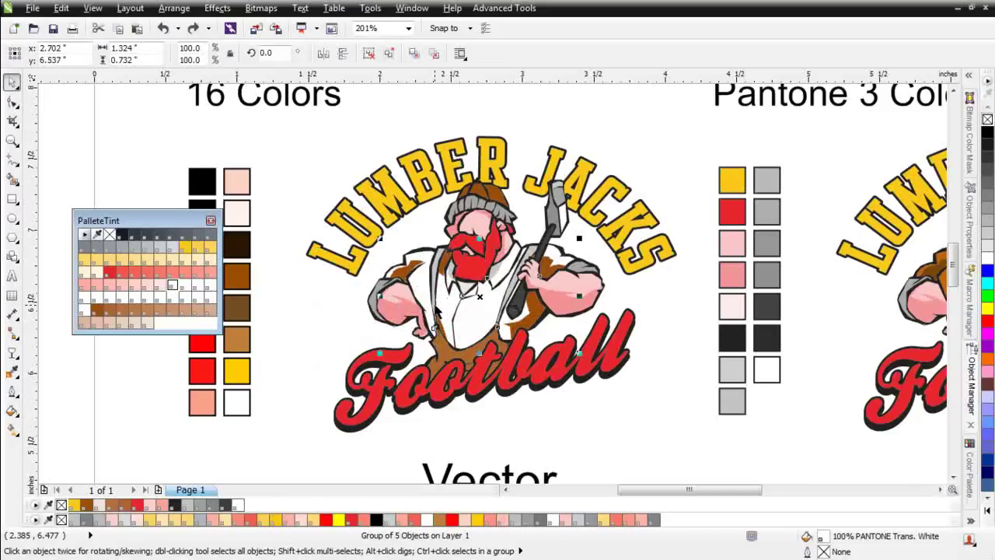
right_click(482, 303)
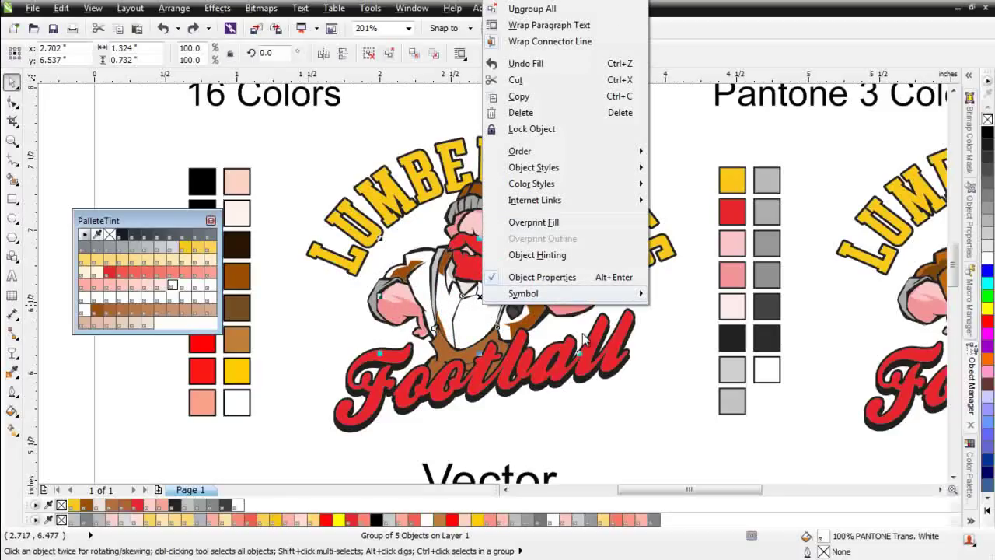
key("Escape")
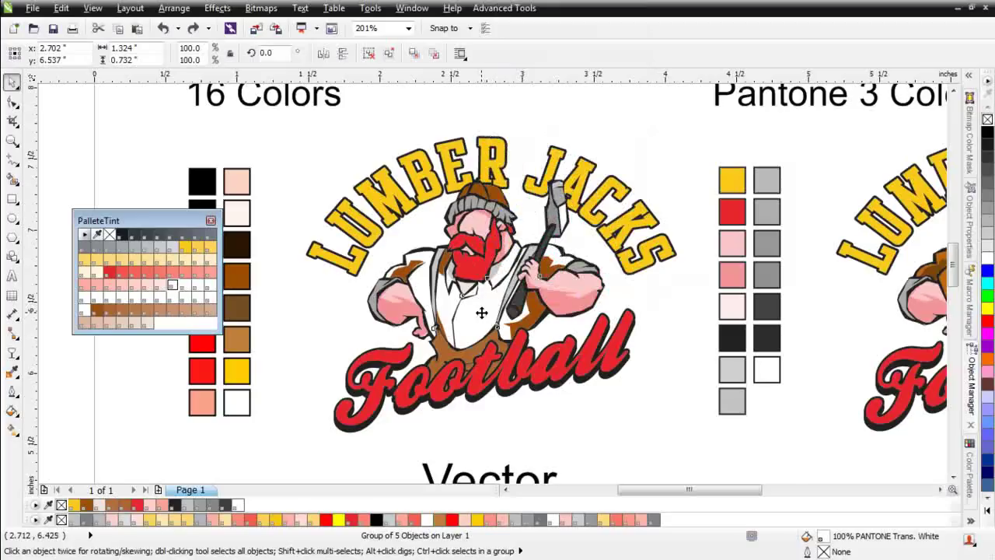
Try an overprinting 35% PANTONE 1788 C fill on the shirt group.
left_click(482, 312)
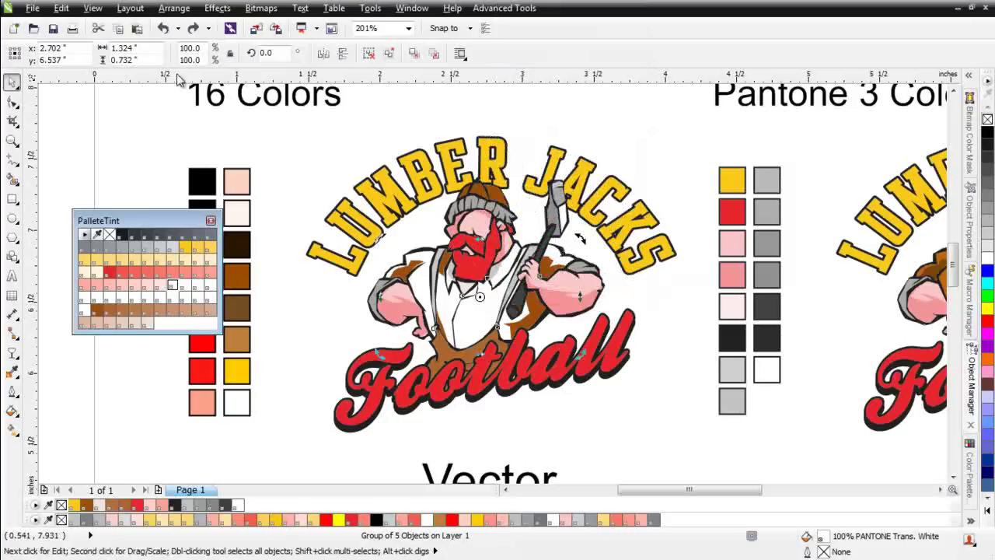
left_click(137, 35)
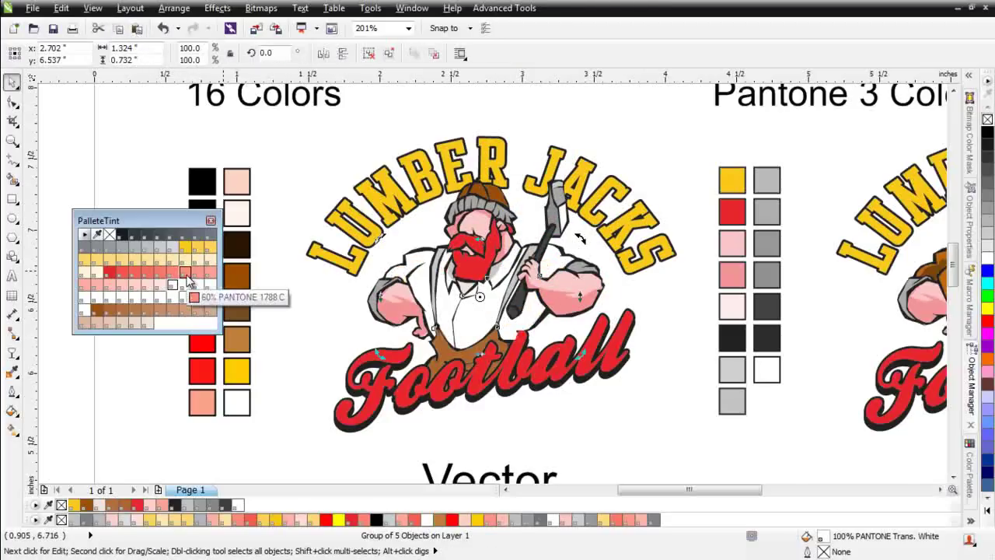
left_click(112, 287)
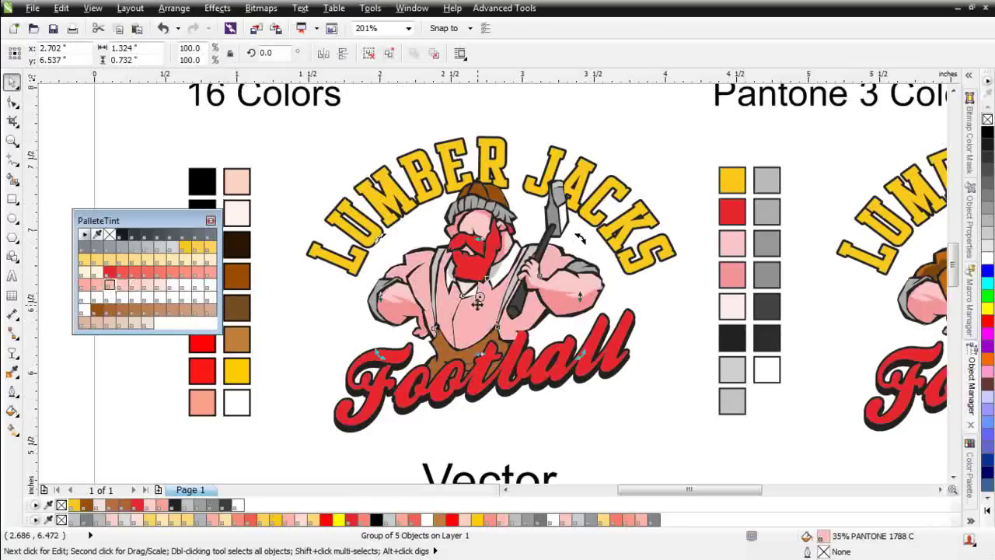
right_click(477, 304)
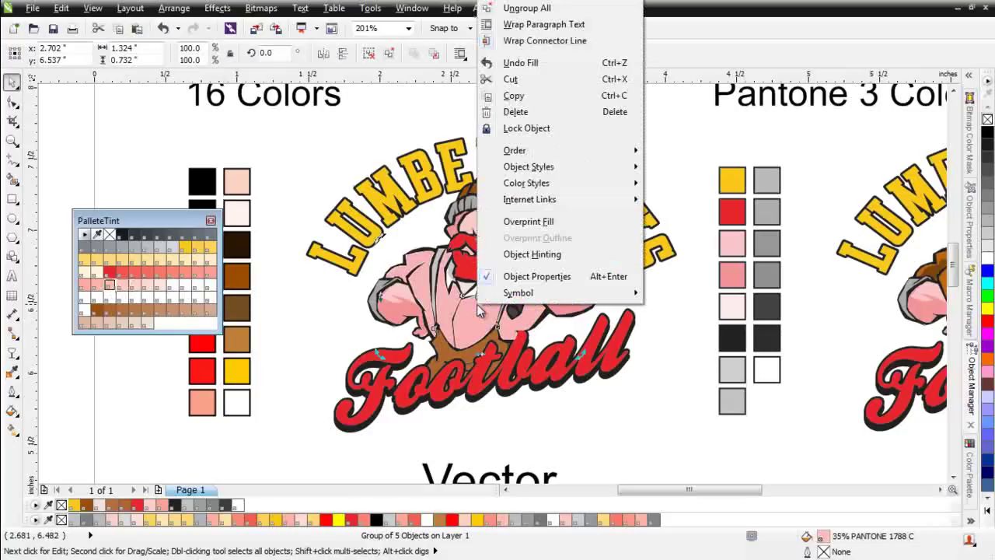
left_click(558, 224)
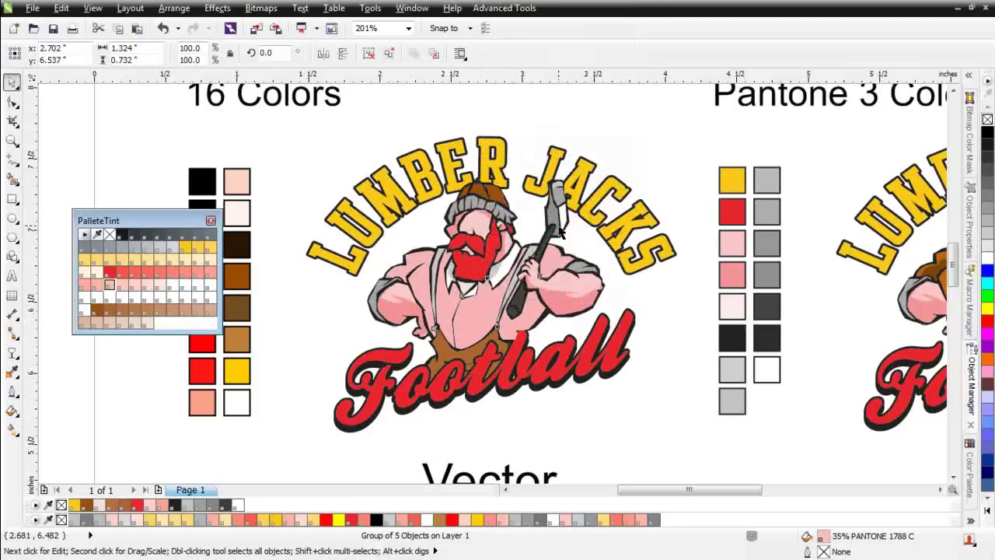
Revert the shirt to white and try an overprinting 70% PANTONE 123 C fill.
left_click(137, 29)
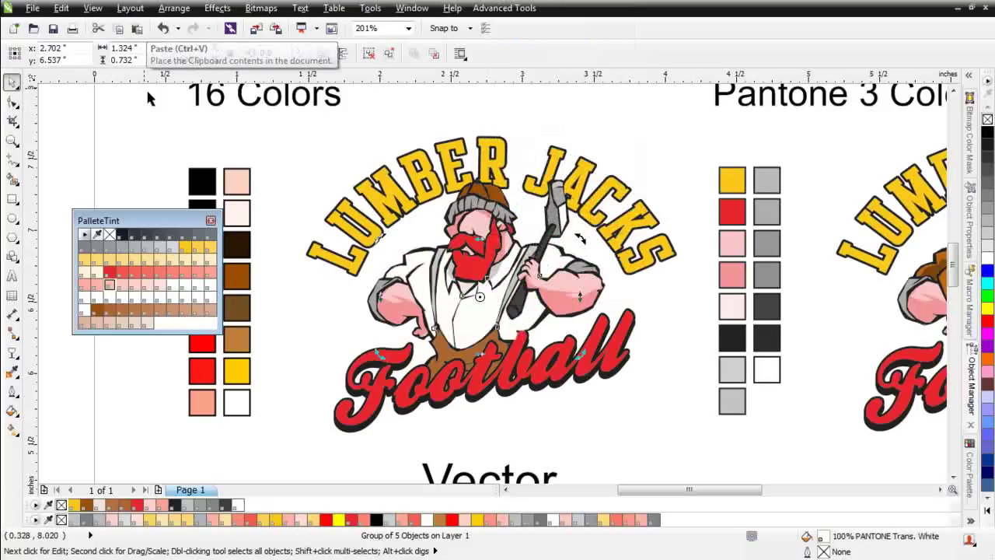
left_click(96, 260)
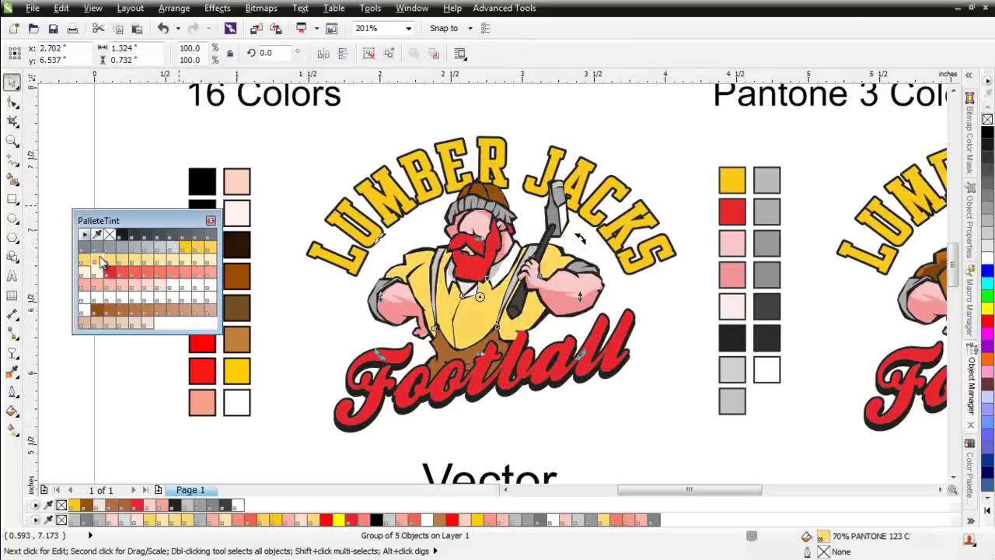
right_click(480, 319)
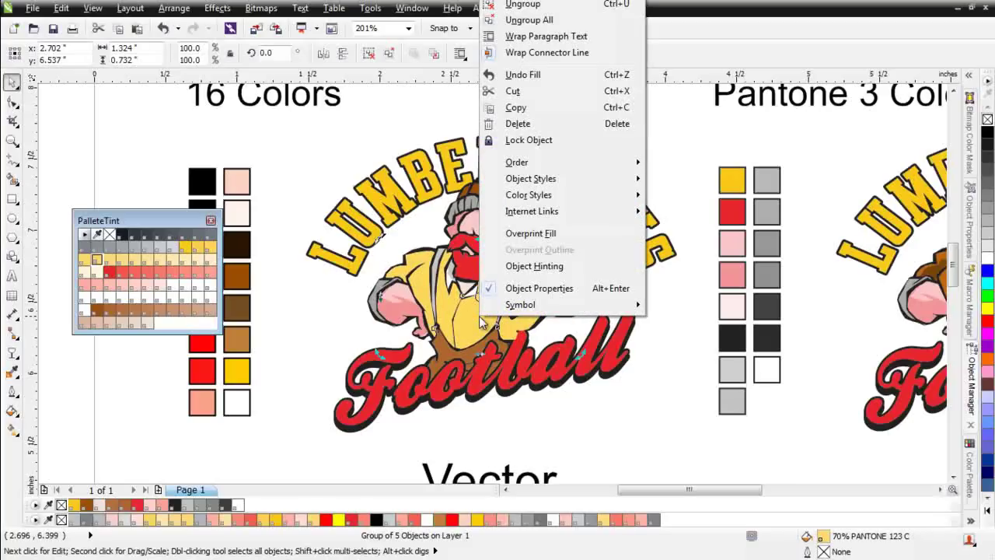
left_click(548, 233)
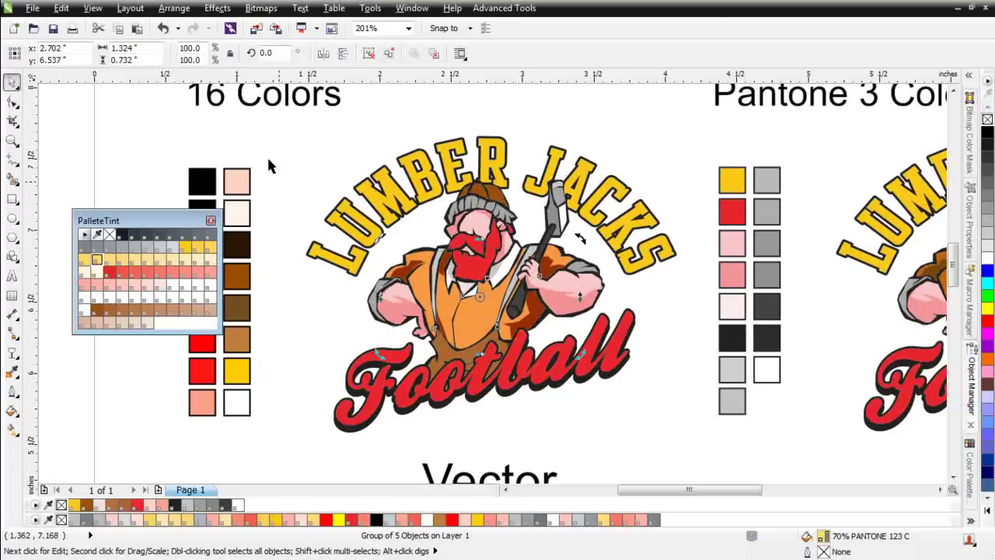
Revert the shirt again and apply an overprinting 20% PANTONE Black 6 C fill.
left_click(162, 28)
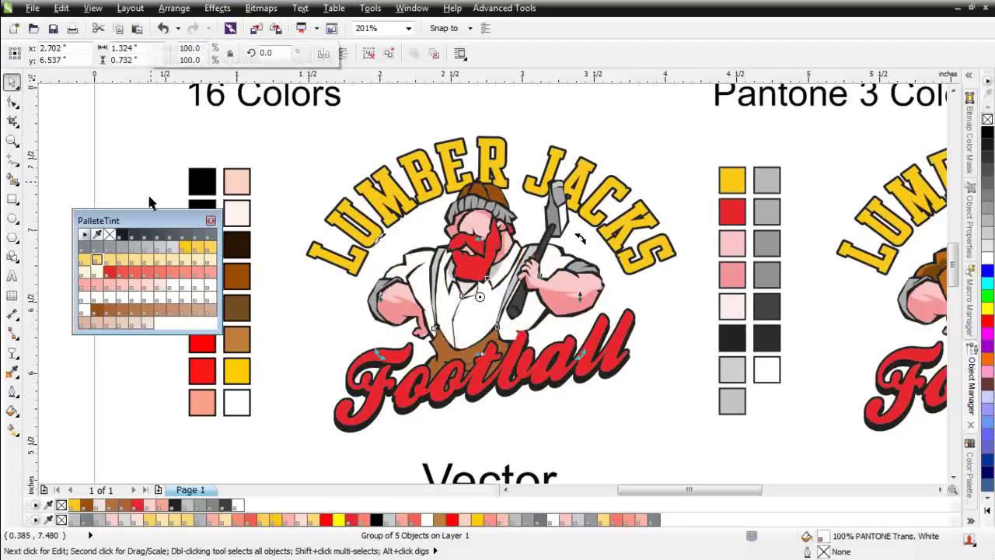
left_click(162, 244)
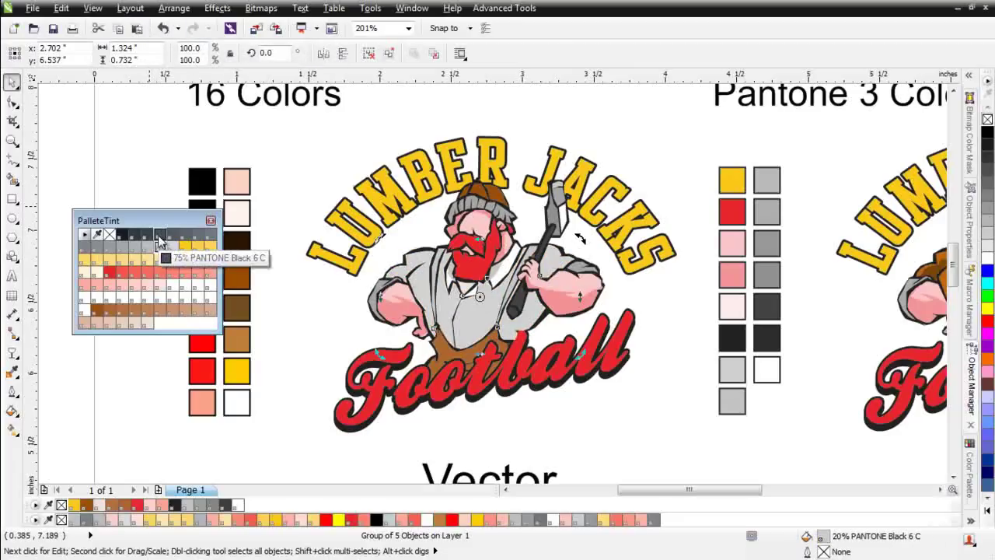
right_click(485, 309)
left_click(576, 234)
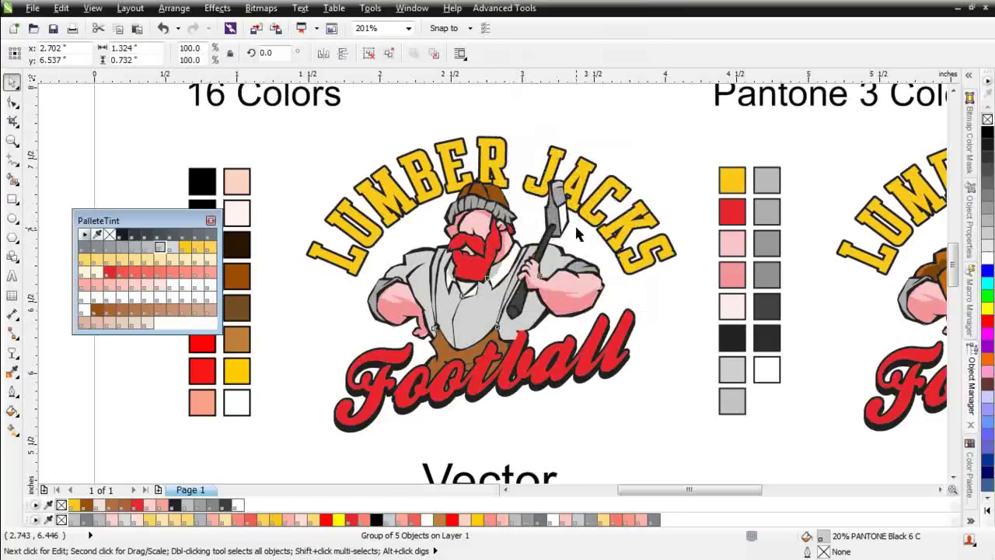
left_click(775, 462)
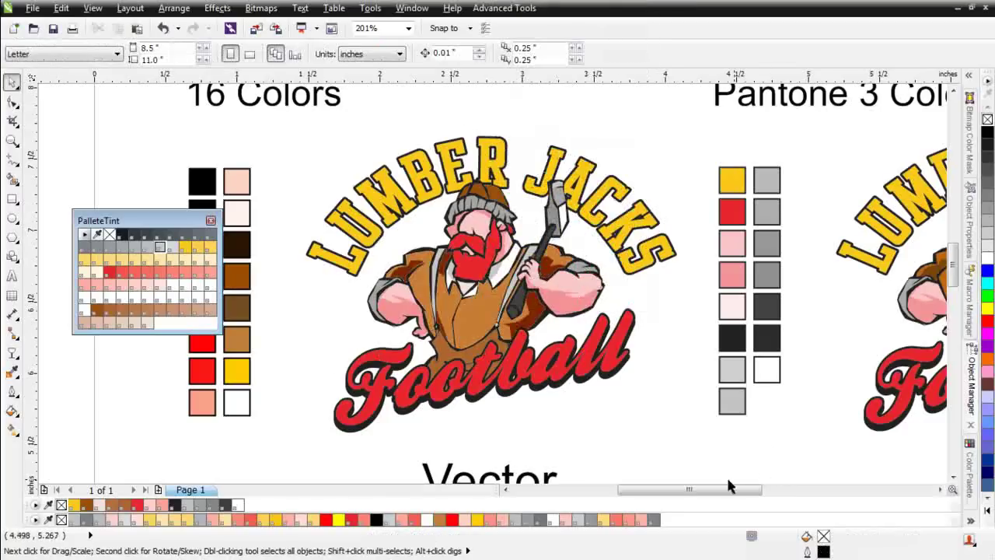
left_click(477, 300)
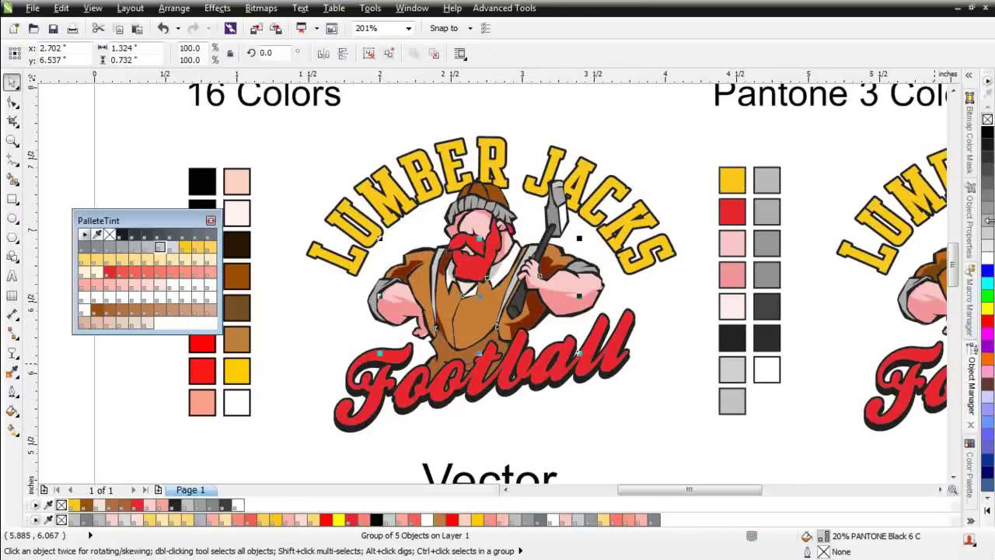
In Object Manager, select the second Group of 5 Objects and tint it 55% PANTONE 123 C.
left_click(971, 299)
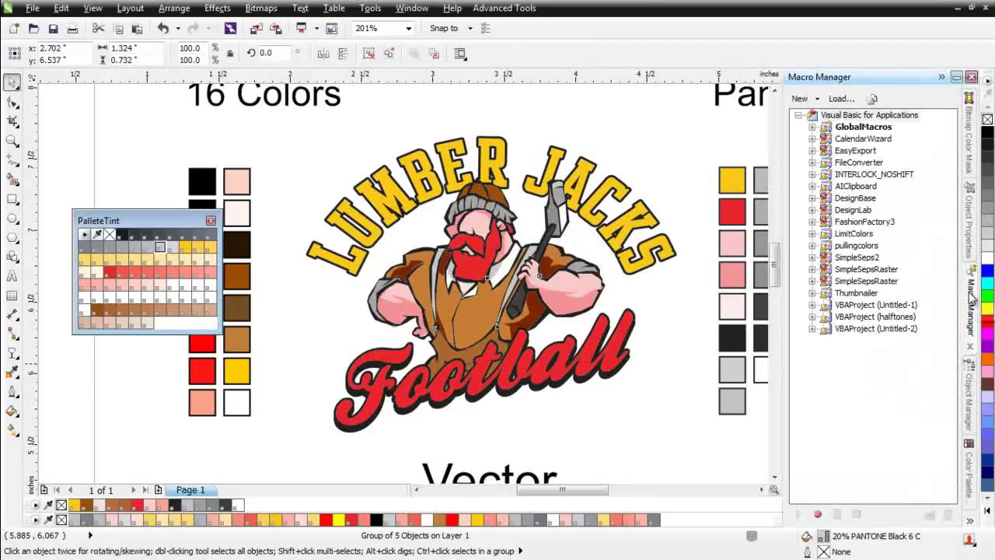
left_click(976, 393)
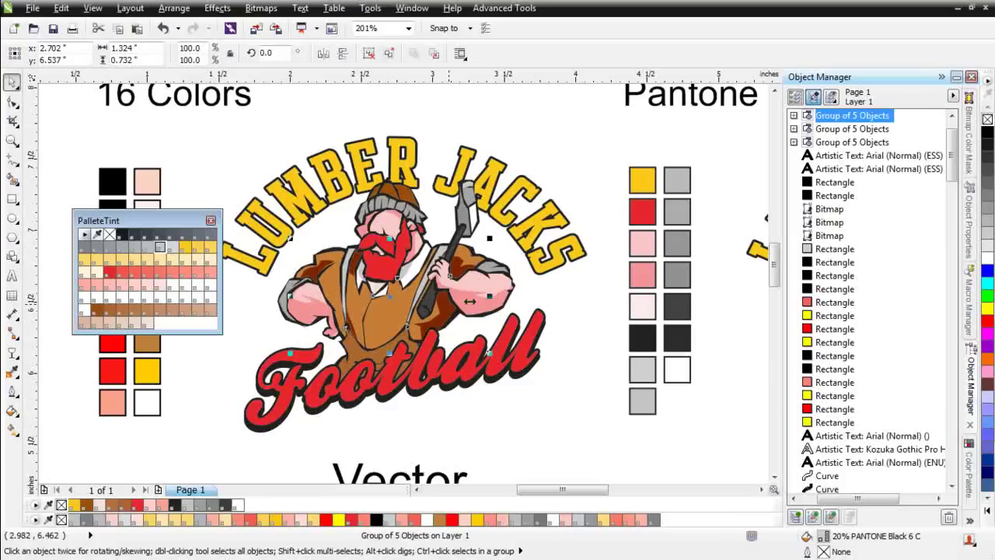
left_click(827, 132)
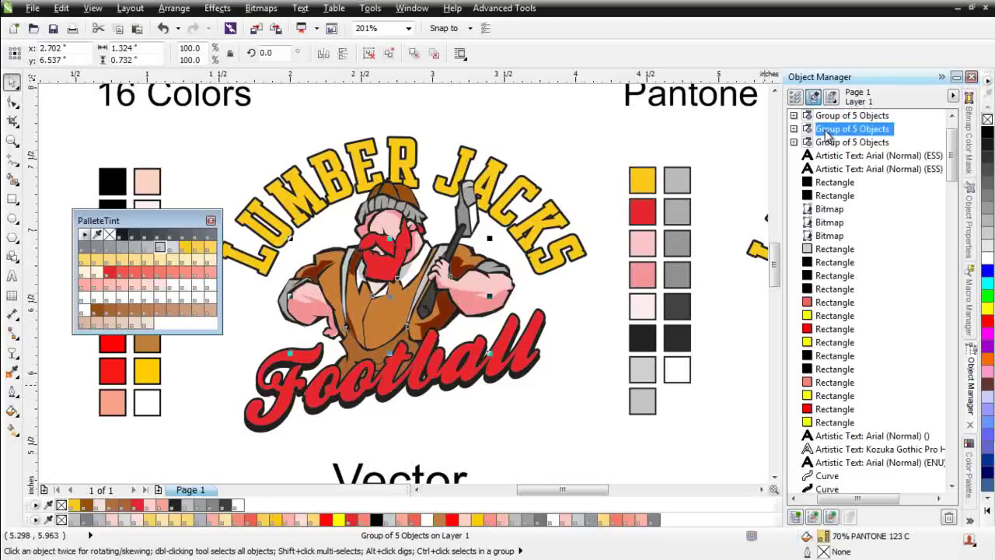
left_click(828, 146)
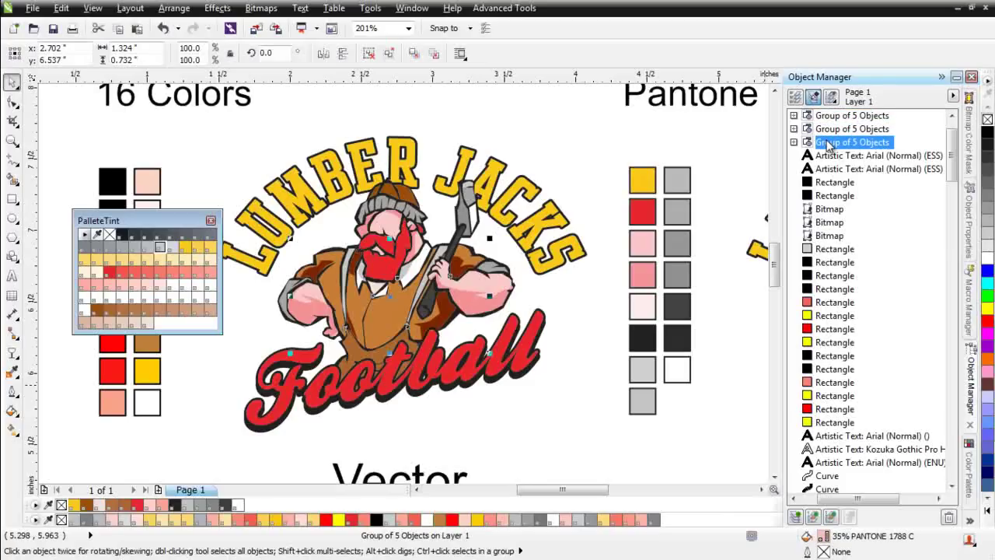
left_click(834, 133)
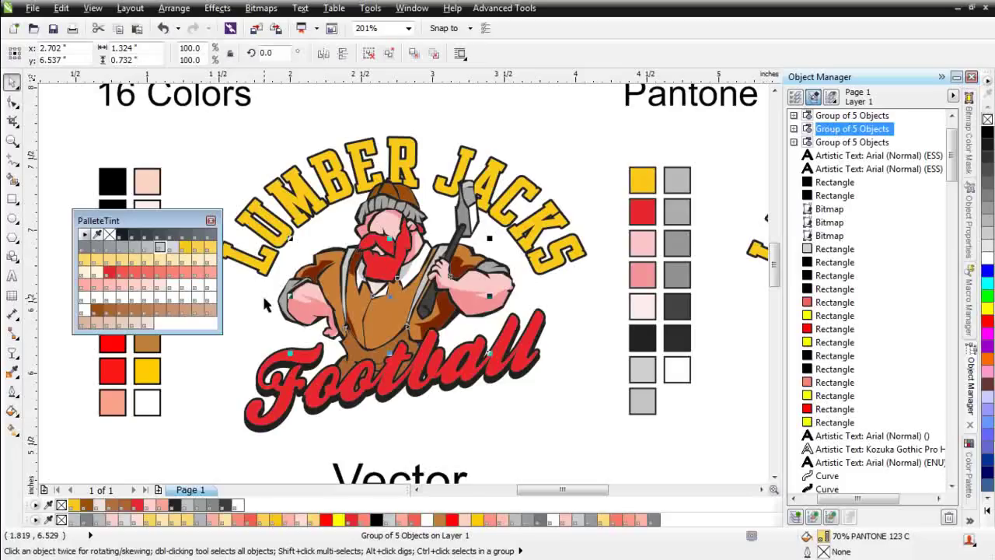
left_click(137, 261)
Tint the third group's vest 65%, then 30% PANTONE 1788 C, and add the second group.
left_click(866, 144)
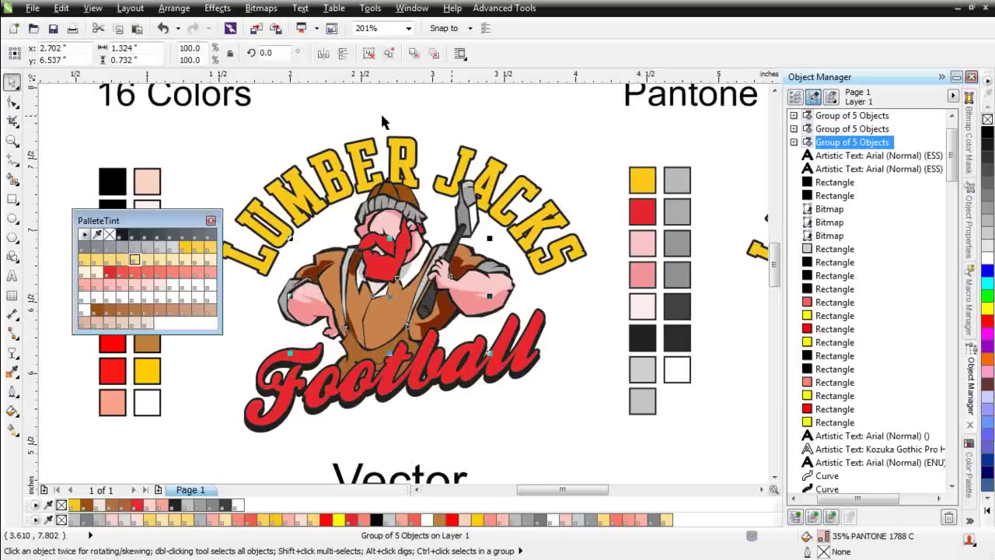
left_click(169, 272)
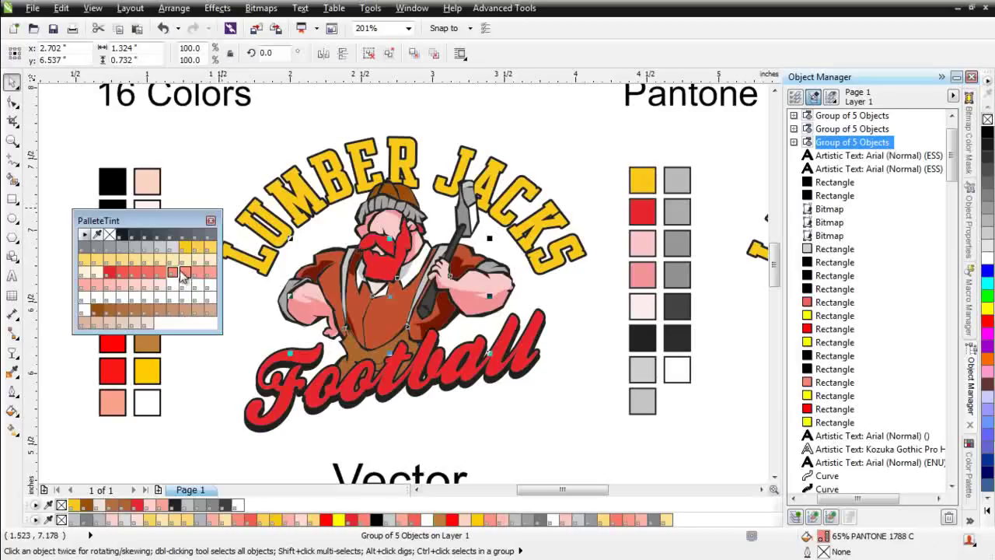
left_click(122, 289)
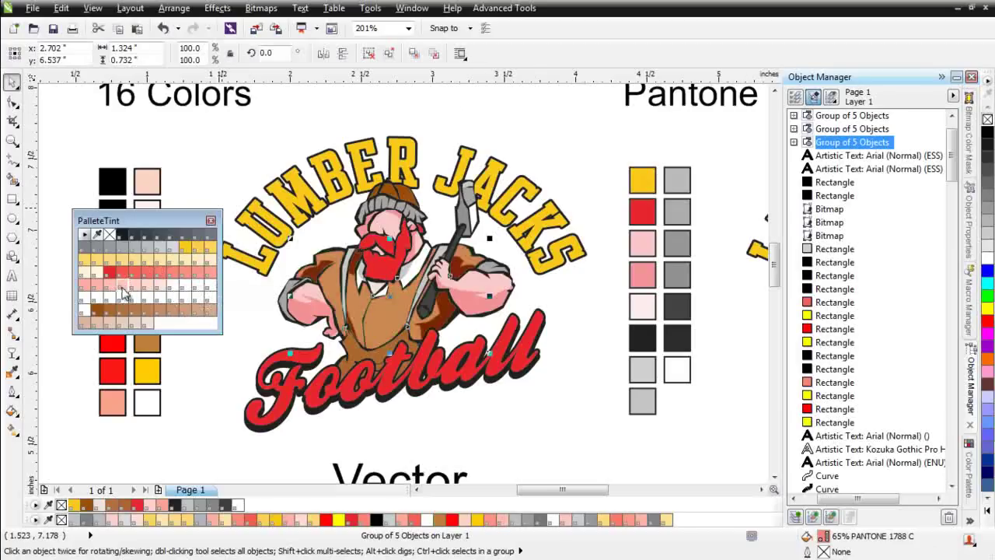
left_click(122, 285)
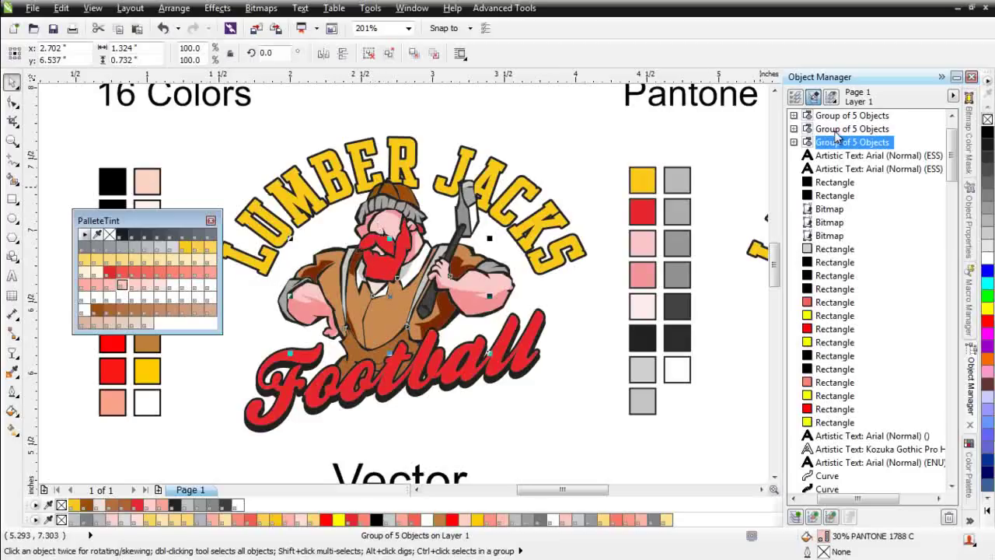
left_click(837, 130, "shift")
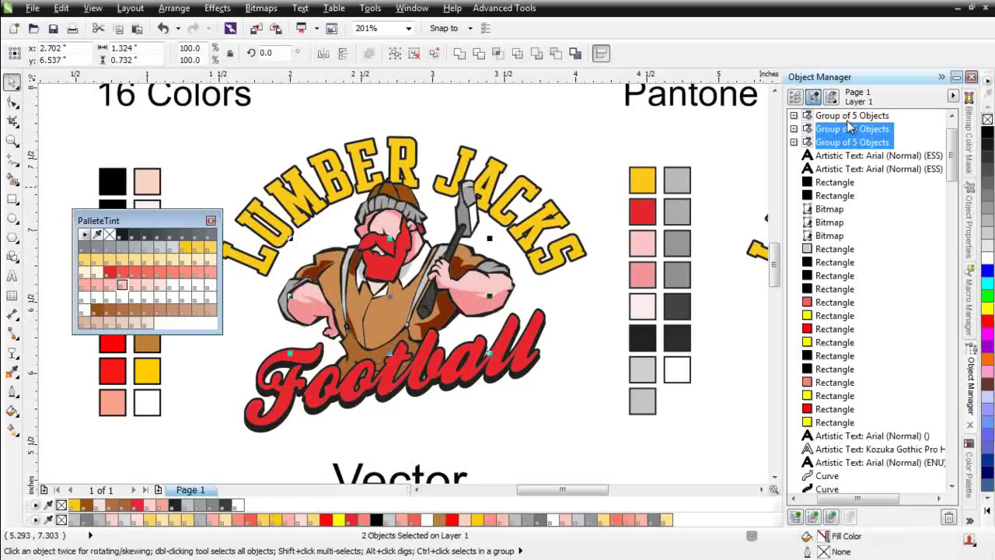
Select the three vest groups, move them aside, and place them behind the lumberjack.
left_click(852, 117, "shift")
scroll(929, 155, "up", 3)
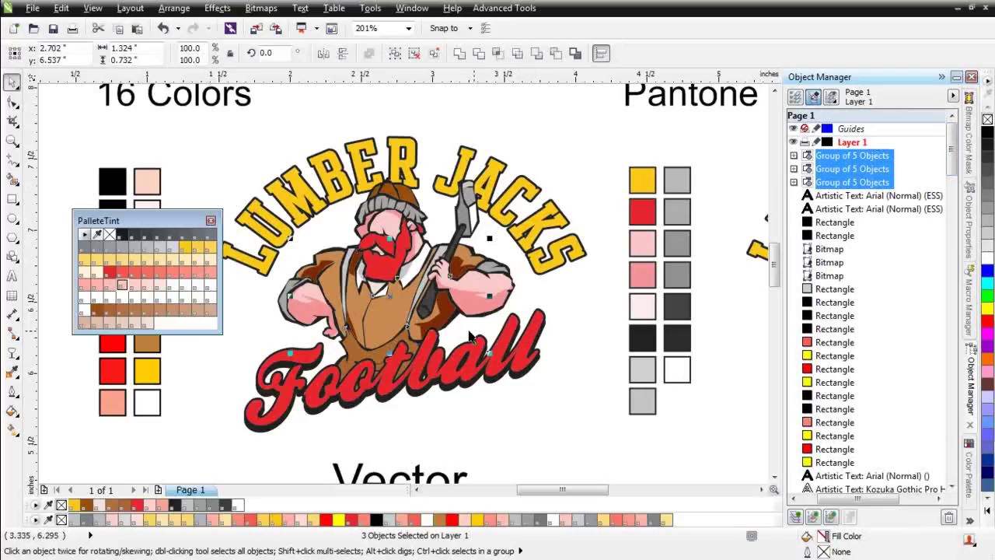
left_click_drag(391, 295, 542, 394)
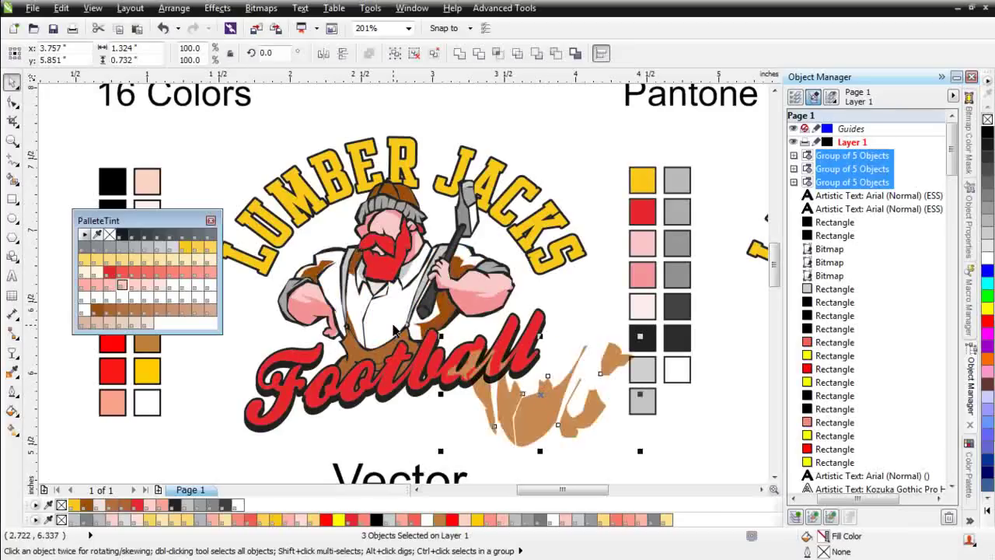
right_click(533, 412)
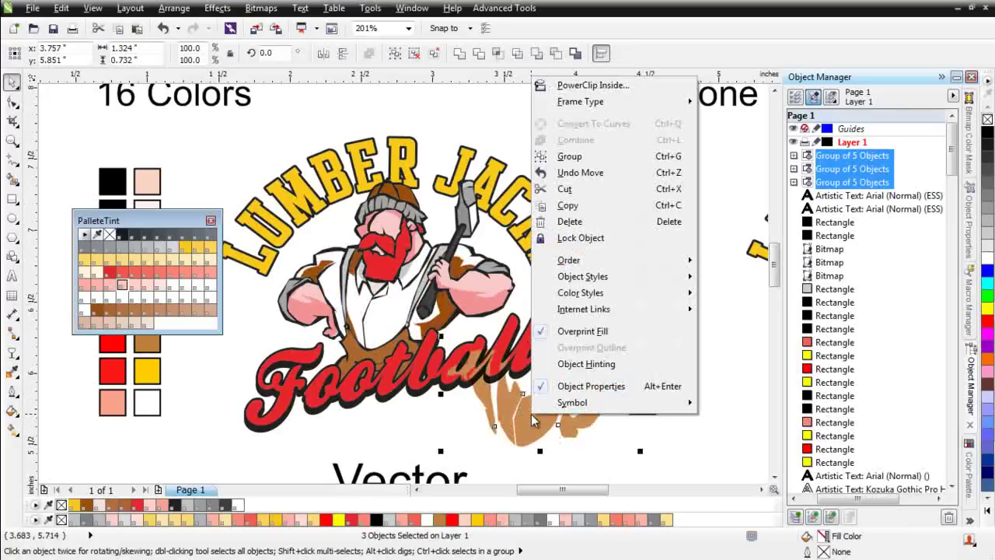
mouse_move(629, 263)
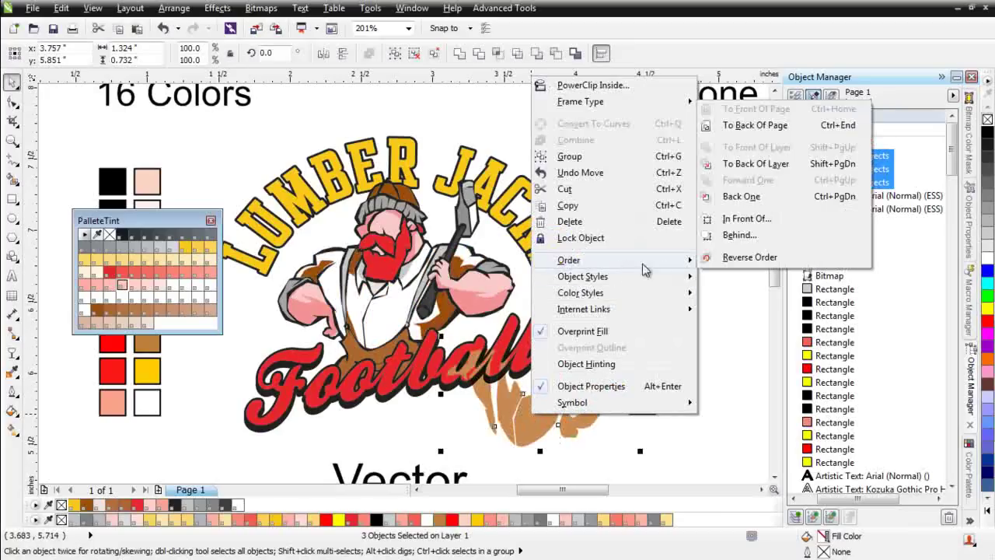
left_click(730, 232)
left_click(391, 321)
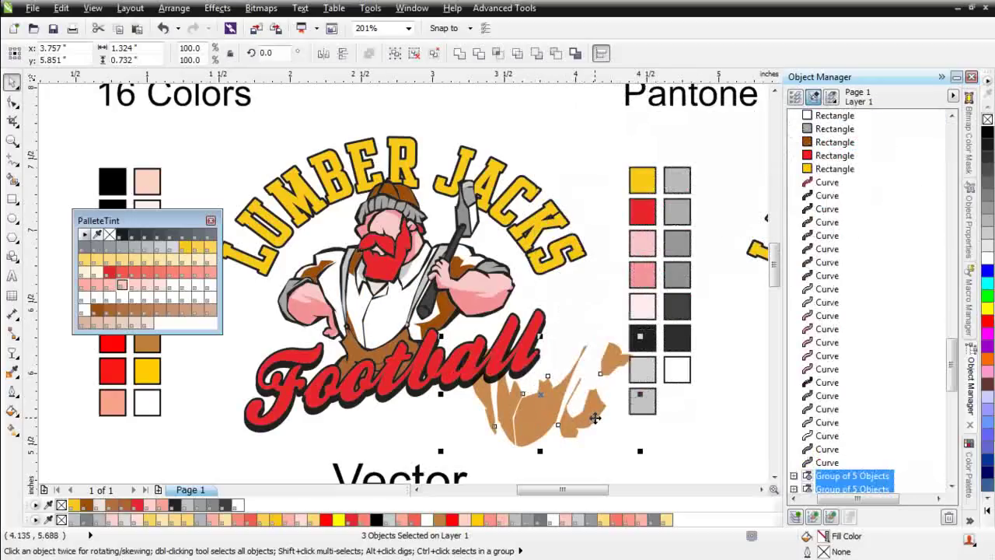
Align the vest groups' centers onto the lumberjack with C and E, then deselect.
left_click(389, 315, "shift")
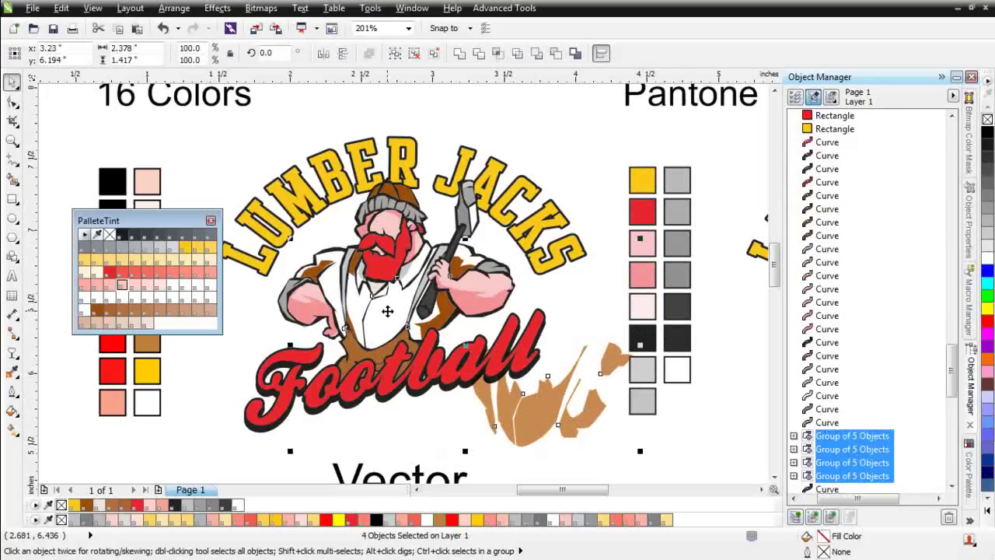
key("c")
key("e")
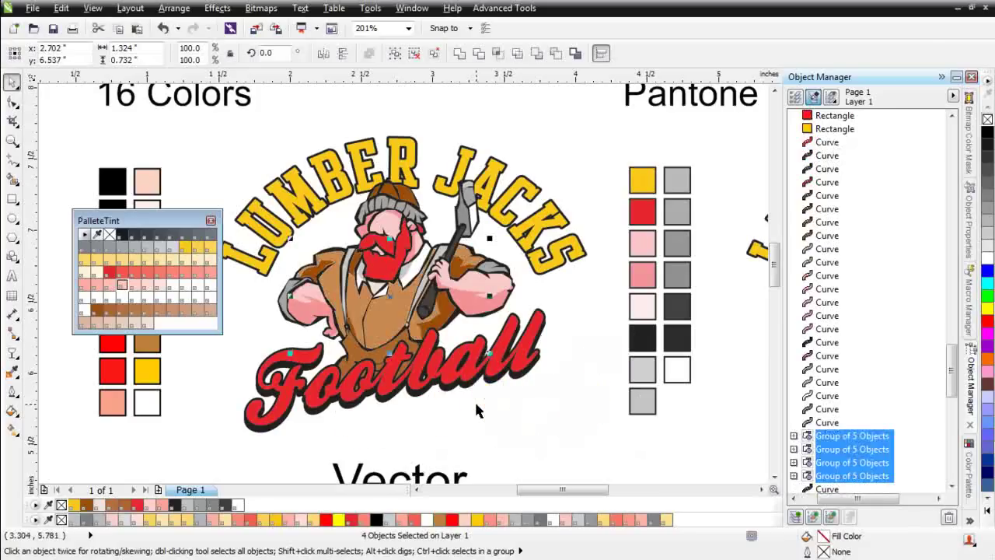
left_click(457, 455)
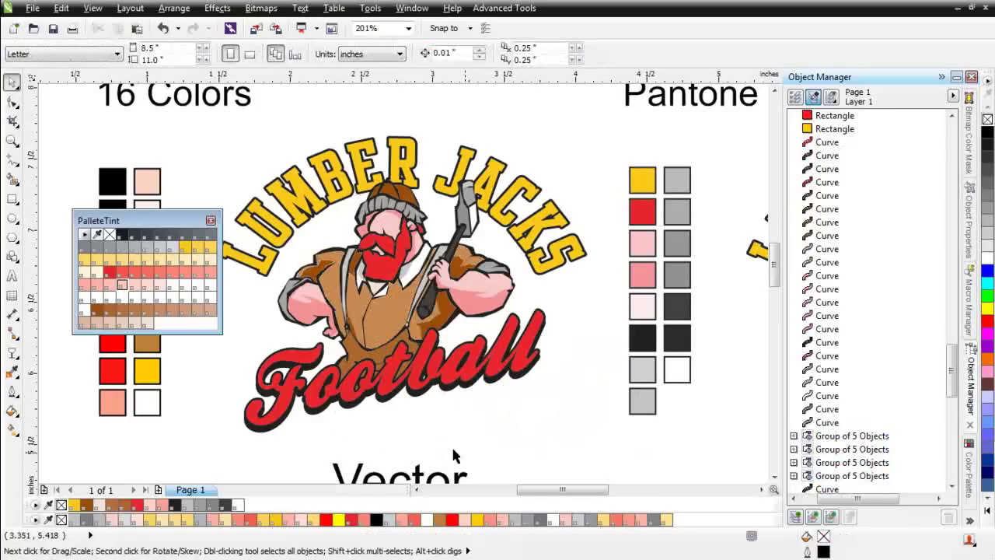
Select the six axe curves and group them.
left_click(444, 258)
left_click(460, 271, "shift")
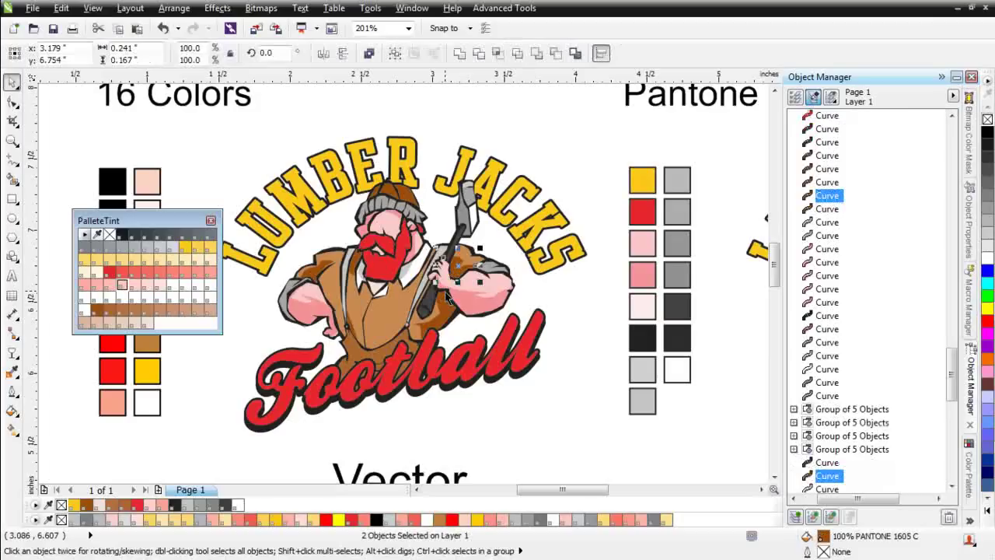
left_click(449, 312, "shift")
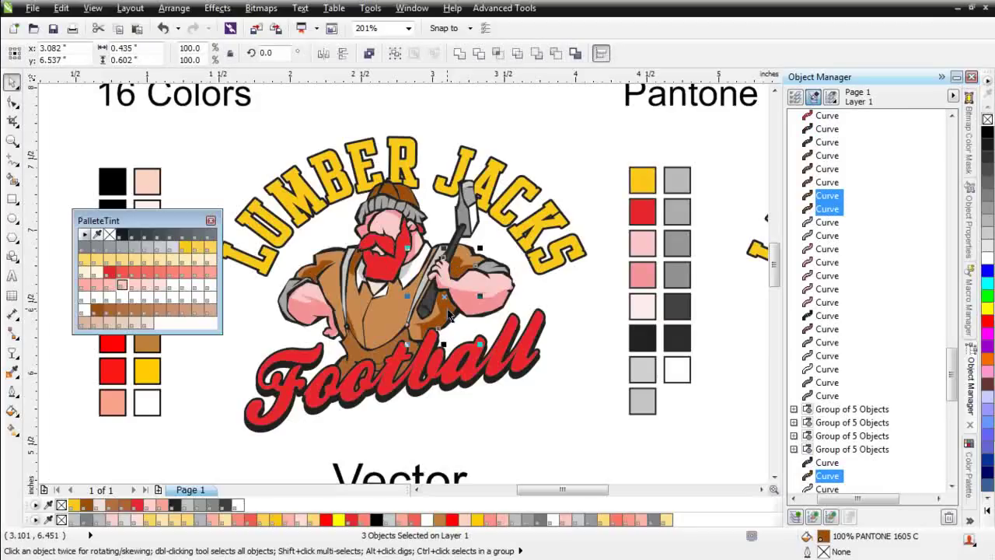
left_click(353, 265, "shift")
left_click(319, 274, "shift")
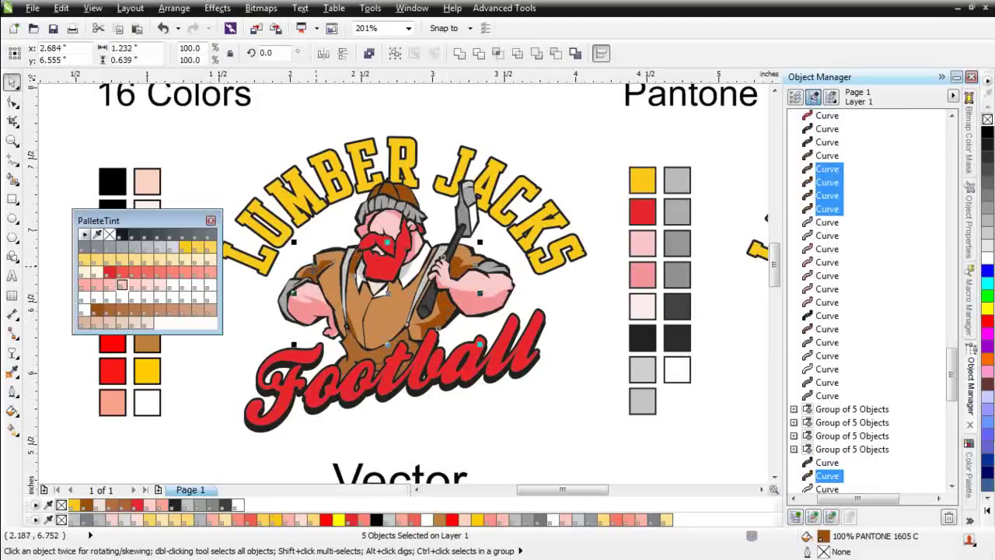
left_click(355, 330, "shift")
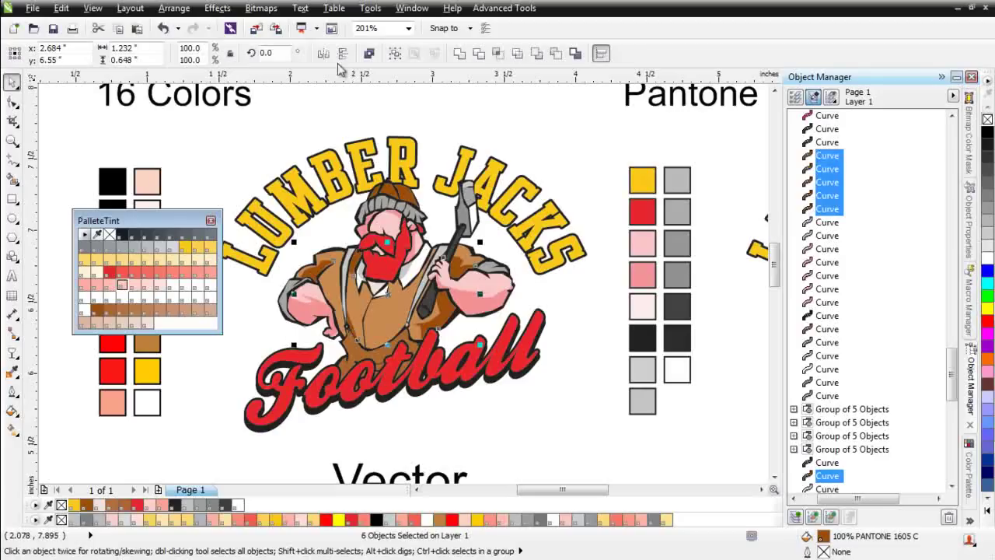
left_click(394, 55)
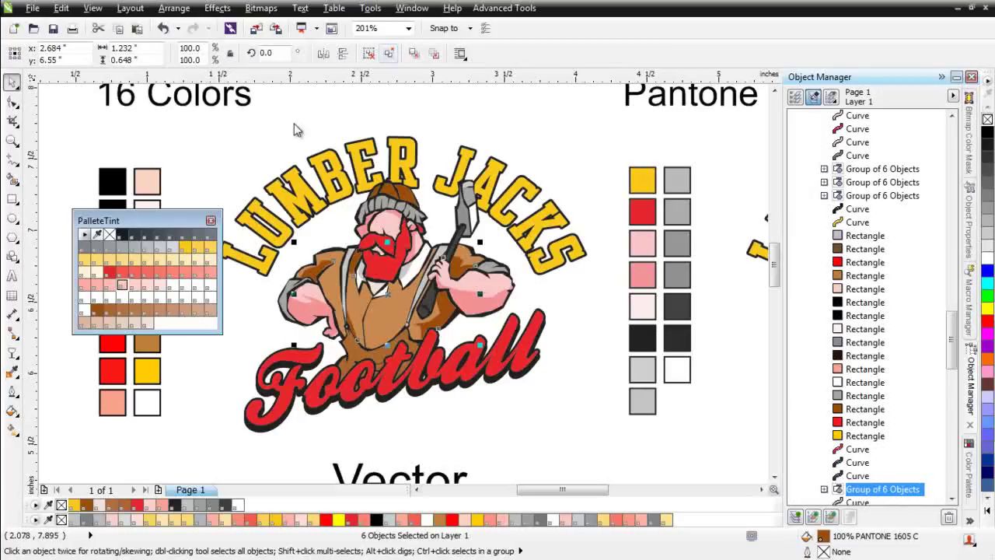
Fill the axe group with overprinting PANTONE Black 6 C, settling on 40% after trying 35% and 60%.
left_click(120, 251)
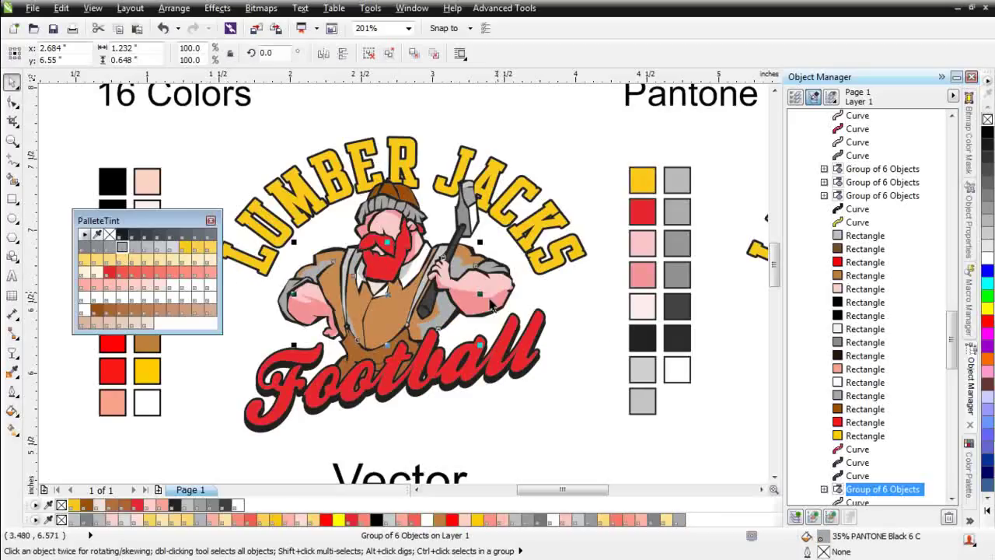
right_click(455, 309)
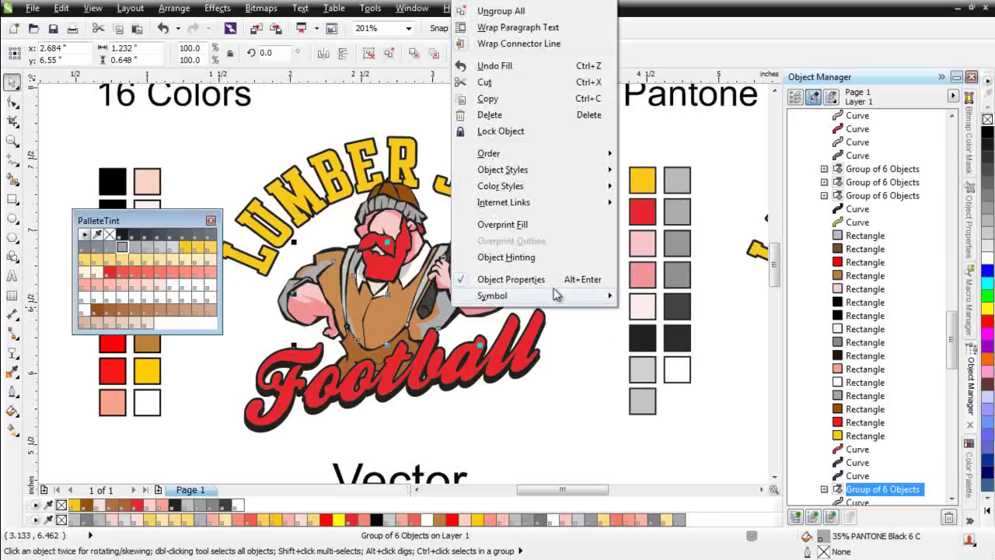
left_click(576, 225)
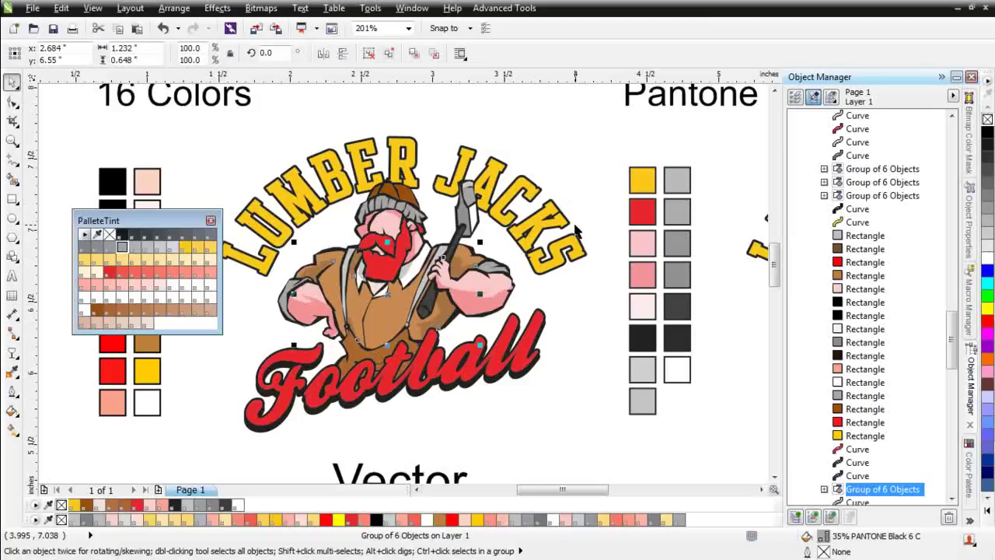
left_click(198, 238)
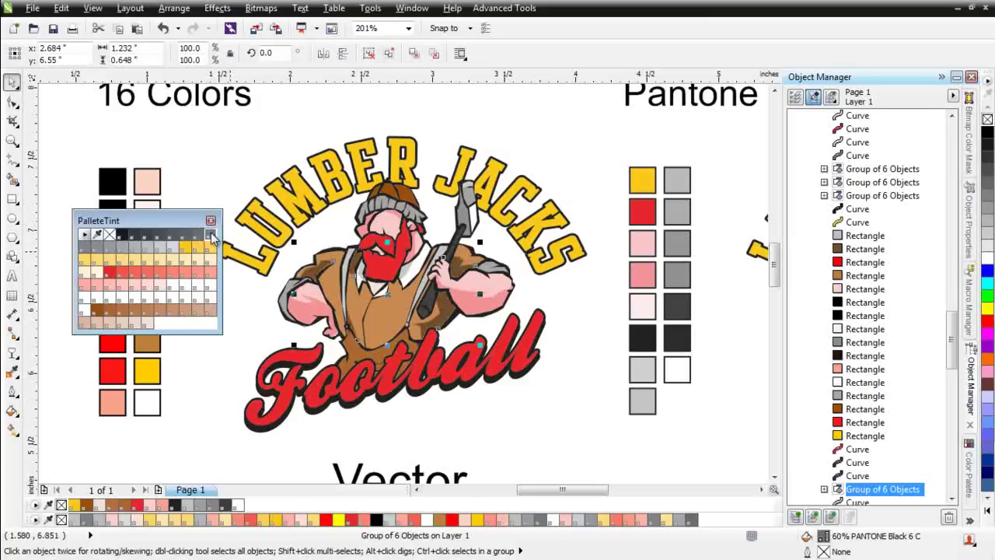
left_click(109, 246)
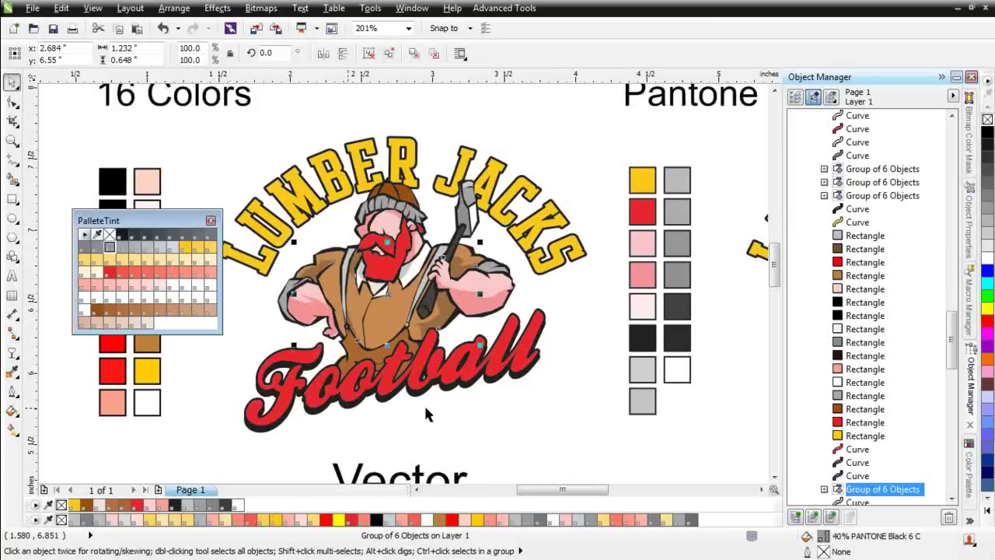
left_click(595, 404)
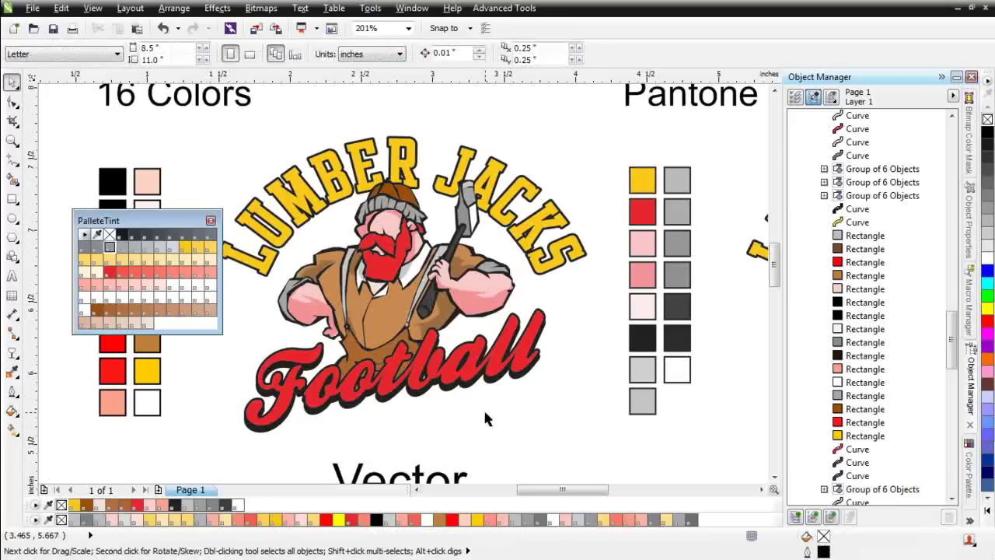
Select the Lumber Jacks mascot and paste it into a new landscape Letter document.
left_click(518, 343)
key("F3")
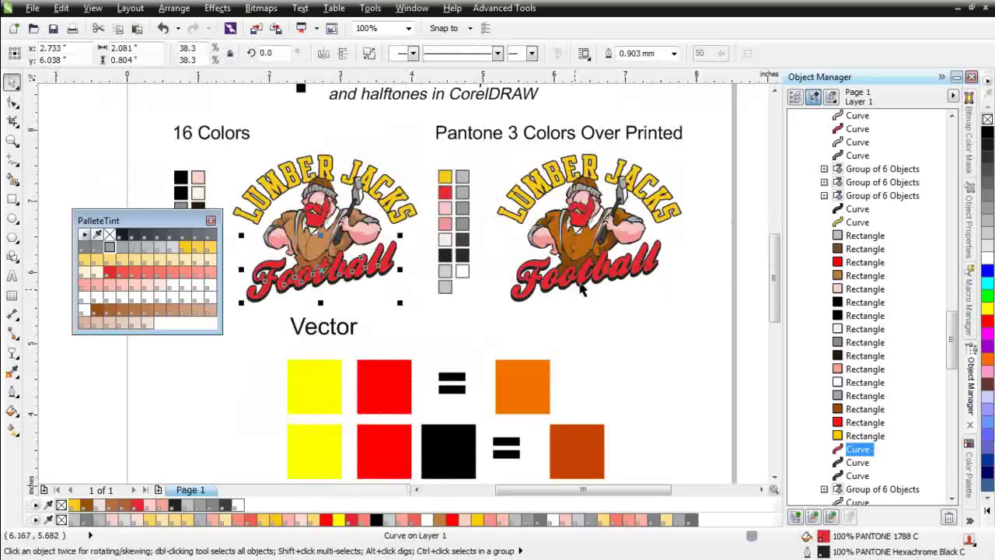
left_click_drag(720, 145, 472, 326)
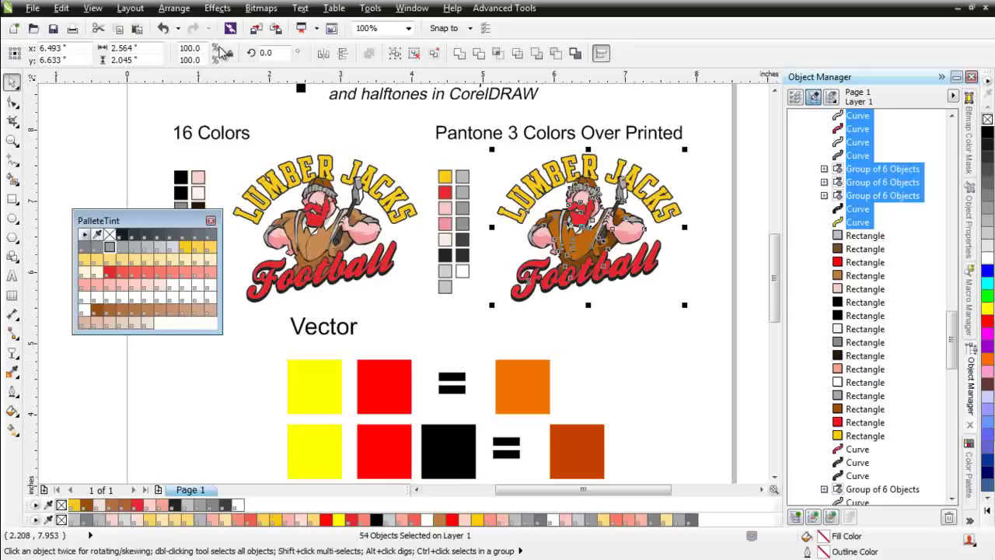
left_click(14, 29)
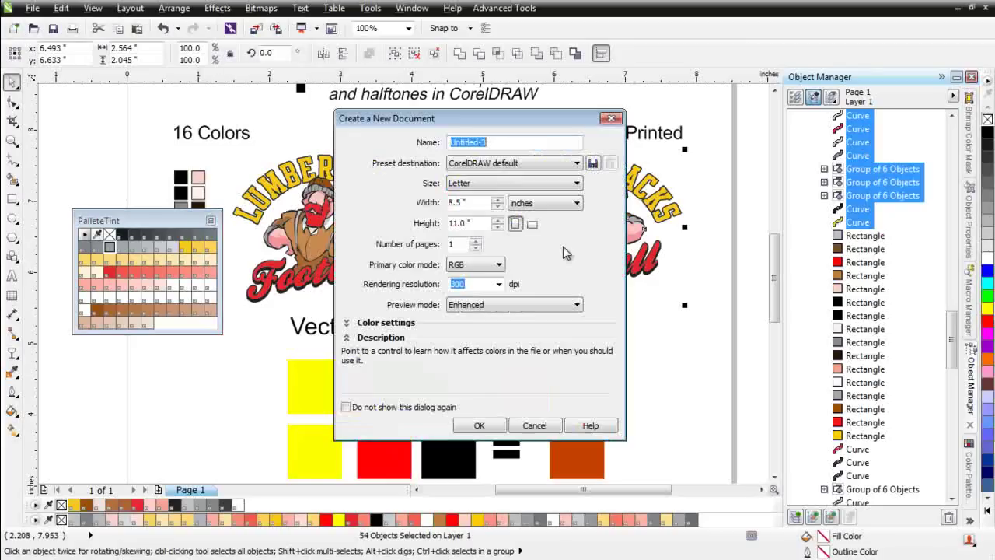
left_click(489, 428)
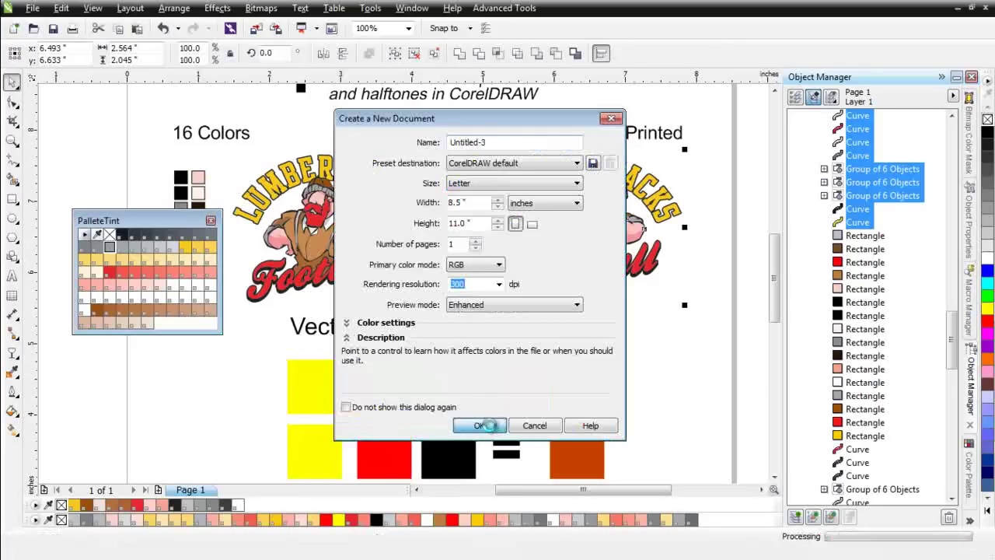
left_click(250, 54)
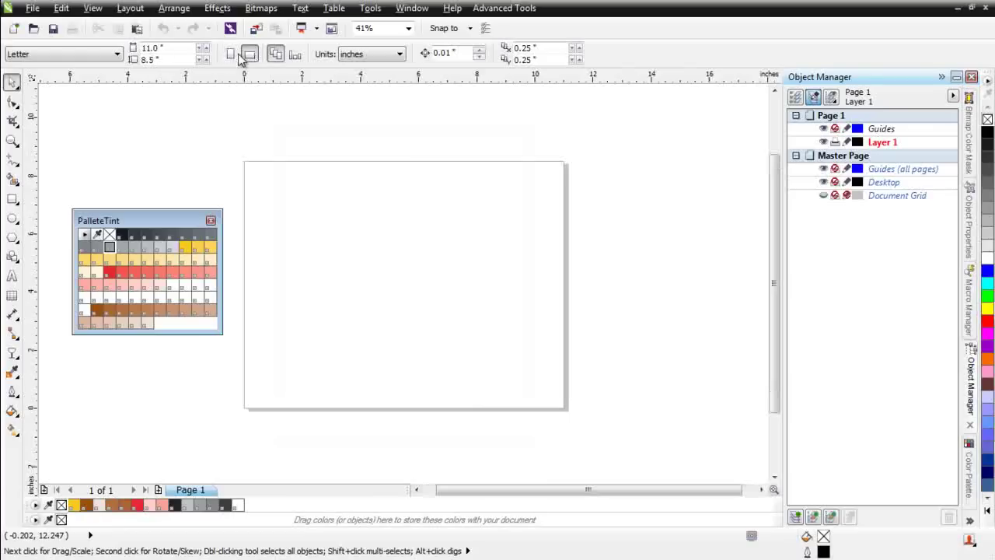
left_click(136, 28)
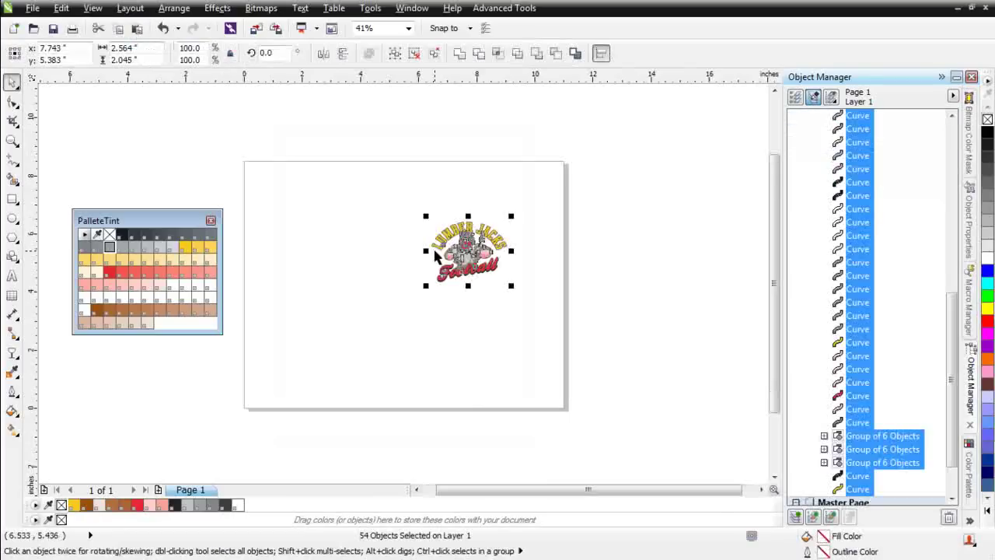
Enlarge the logo to fill the page and turn on Simulate Overprints.
left_click_drag(428, 286, 265, 410)
left_click_drag(386, 317, 397, 297)
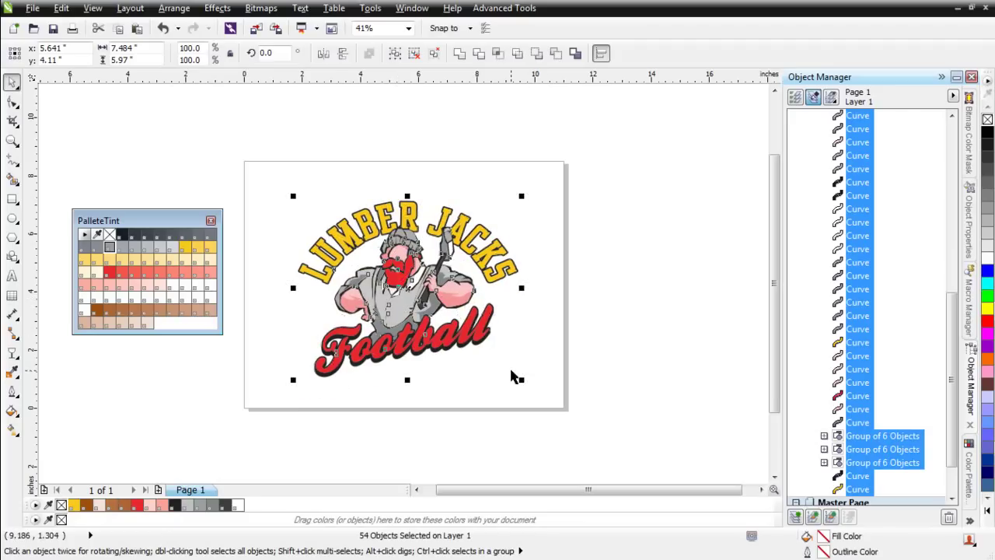
left_click_drag(520, 381, 556, 404)
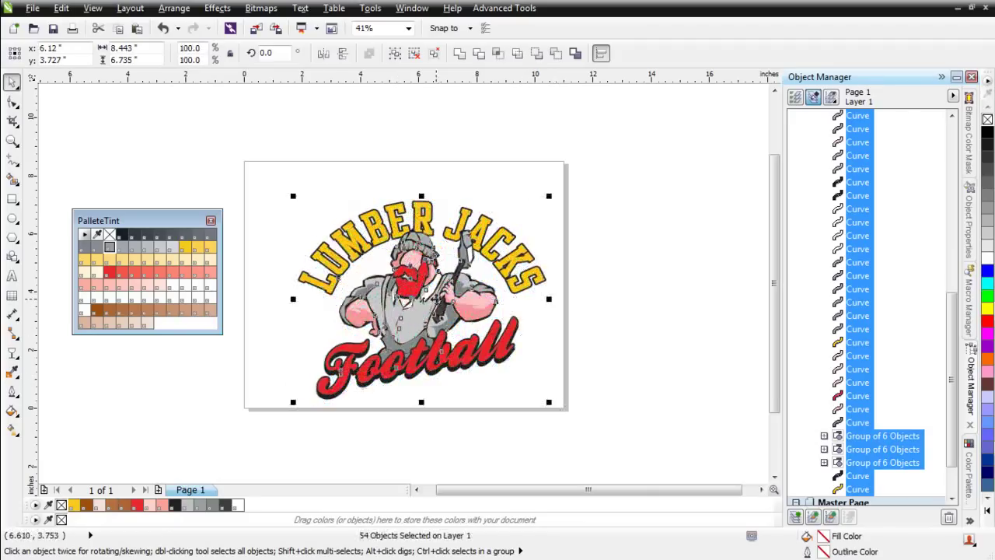
left_click_drag(440, 324, 429, 309)
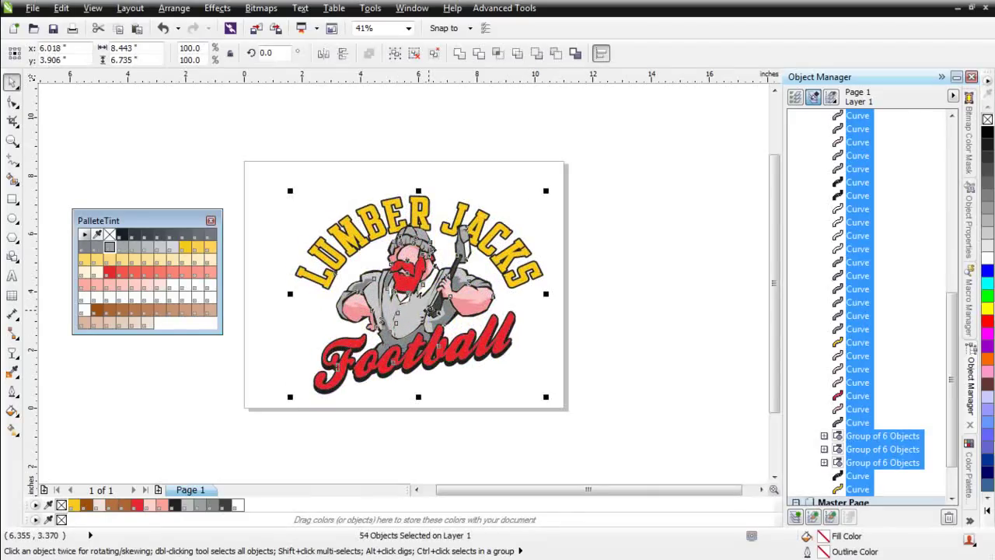
left_click(93, 8)
left_click(122, 130)
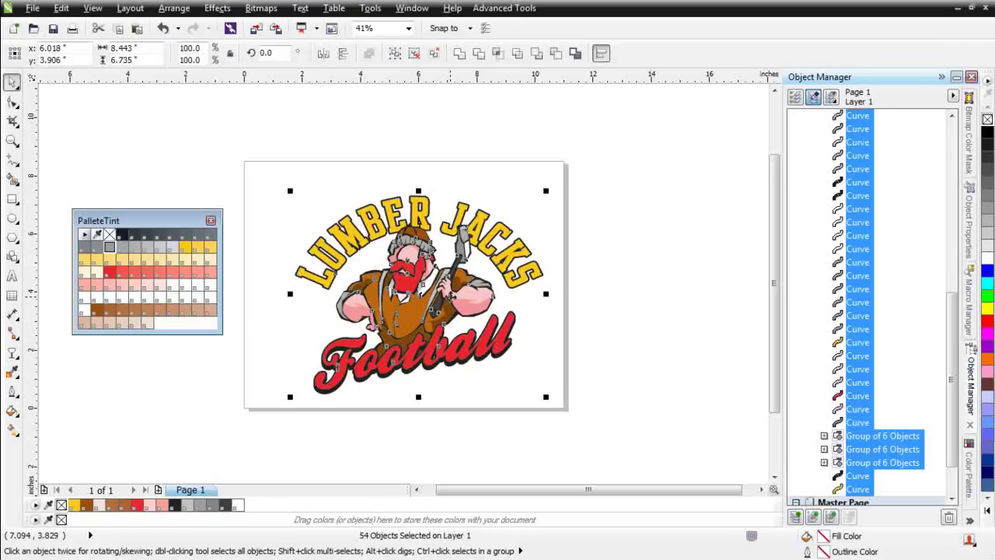
Close the tint palette and build a SimpleSeps 3 palette from the selected logo.
left_click(211, 220)
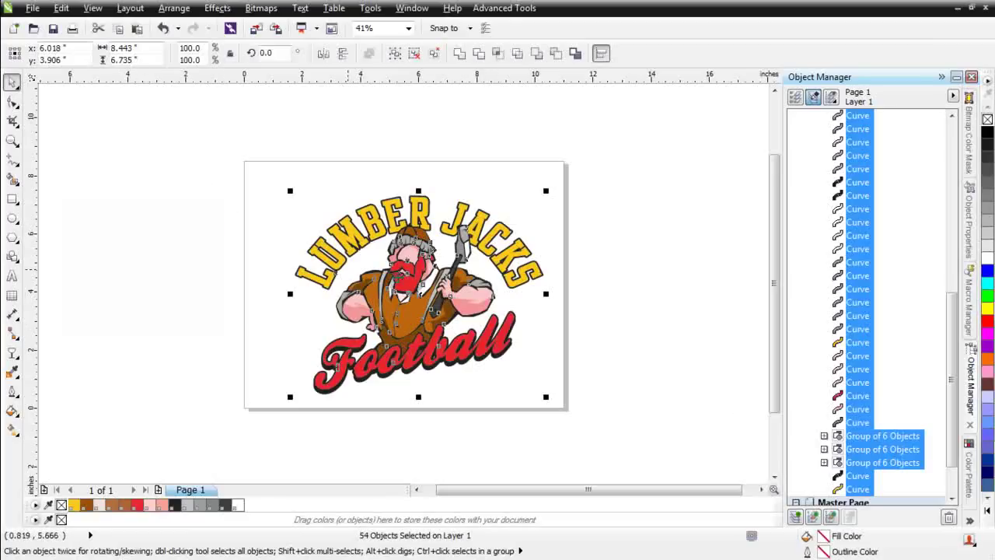
left_click_drag(638, 416, 638, 416)
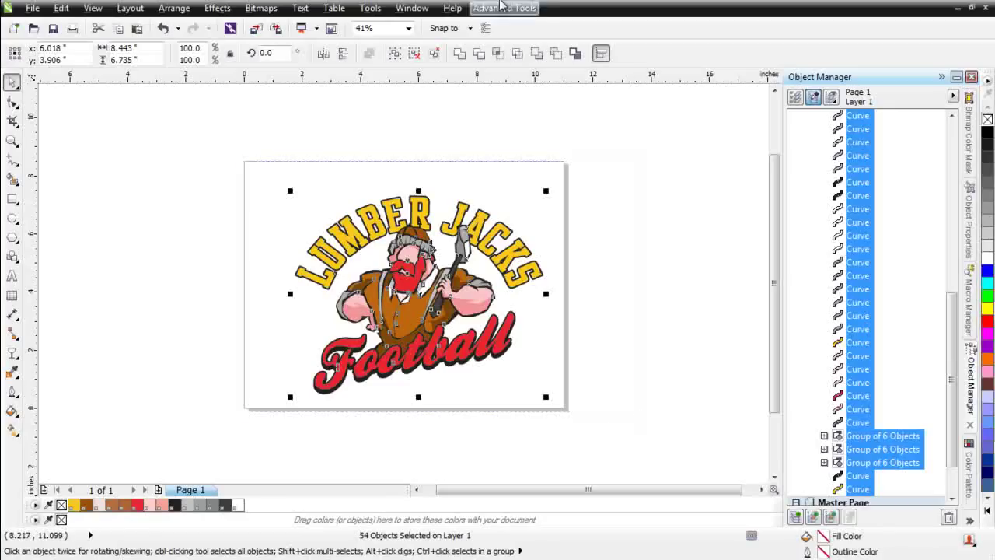
left_click(500, 8)
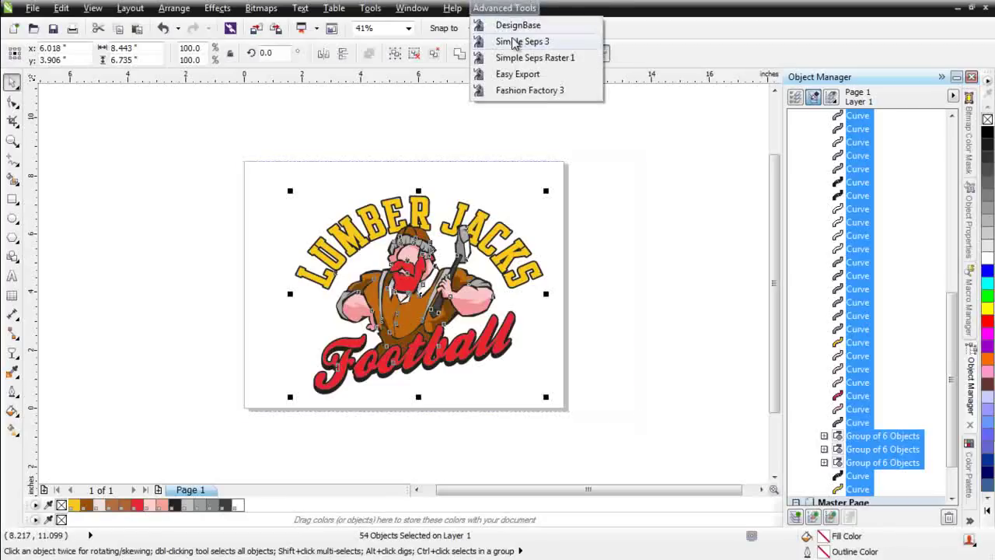
left_click(523, 41)
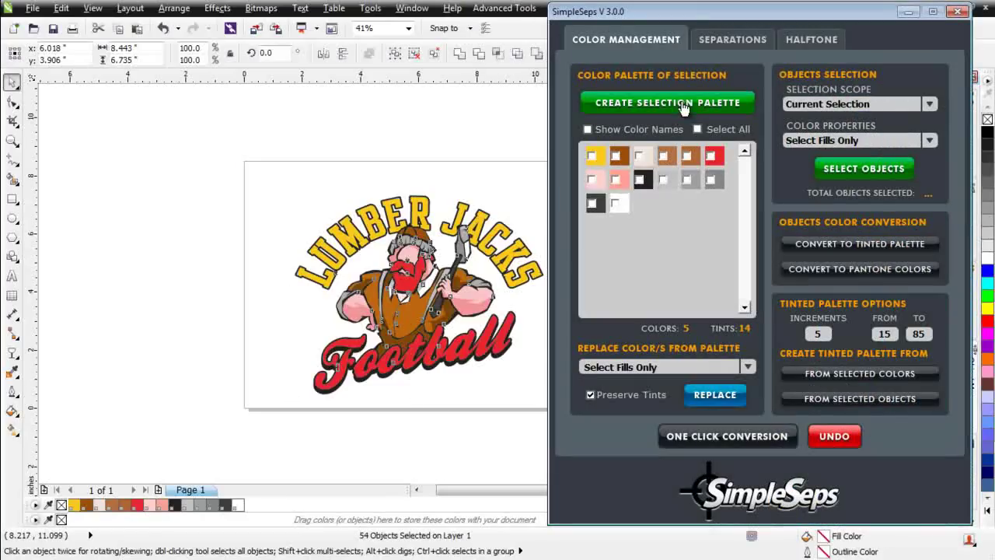
left_click(683, 106)
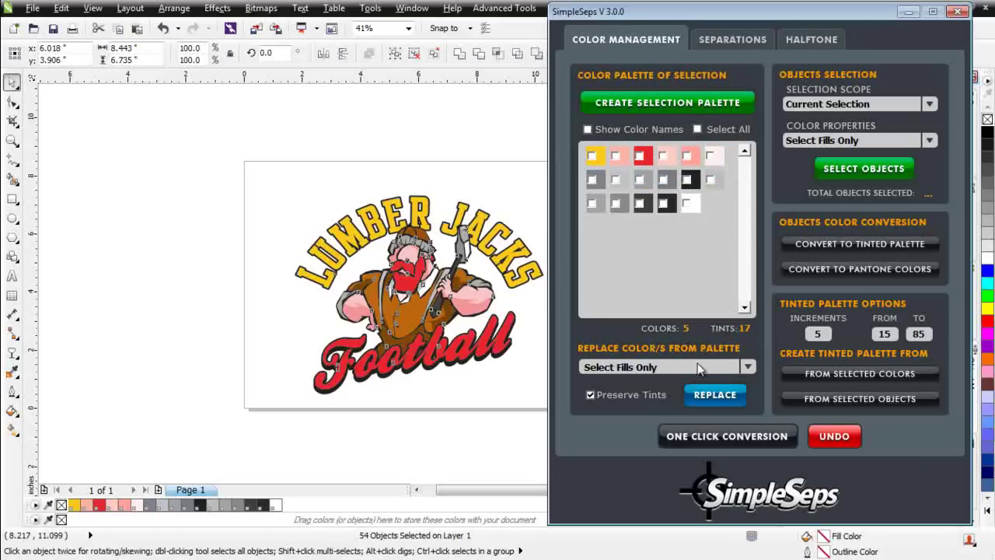
Mark PANTONE 123 C, 1788 C, Hexachrome Black C and Trans. White at 100%, then run One Click Conversion.
left_click(588, 130)
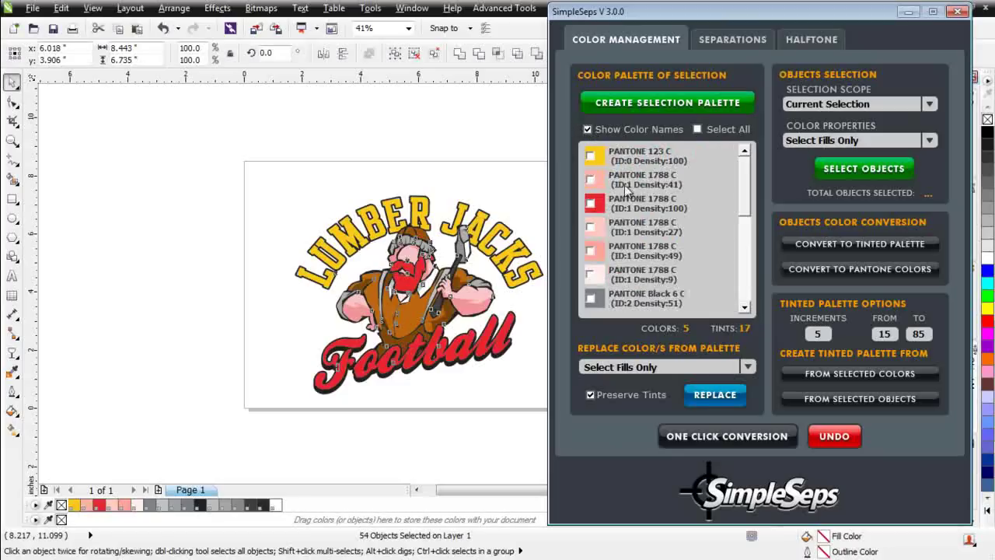
left_click(590, 157)
left_click(590, 204)
left_click_drag(750, 183, 751, 231)
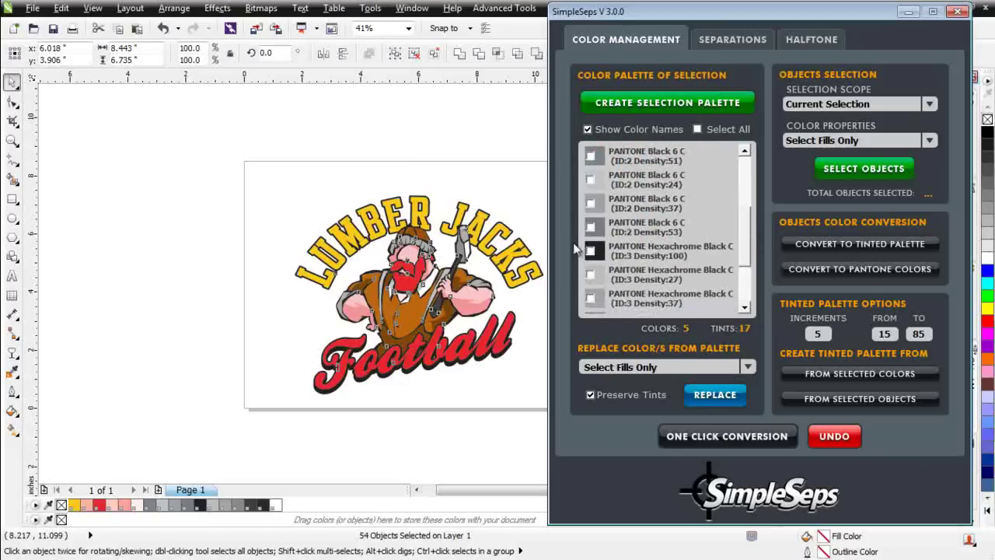
left_click(598, 250)
left_click_drag(748, 233, 748, 268)
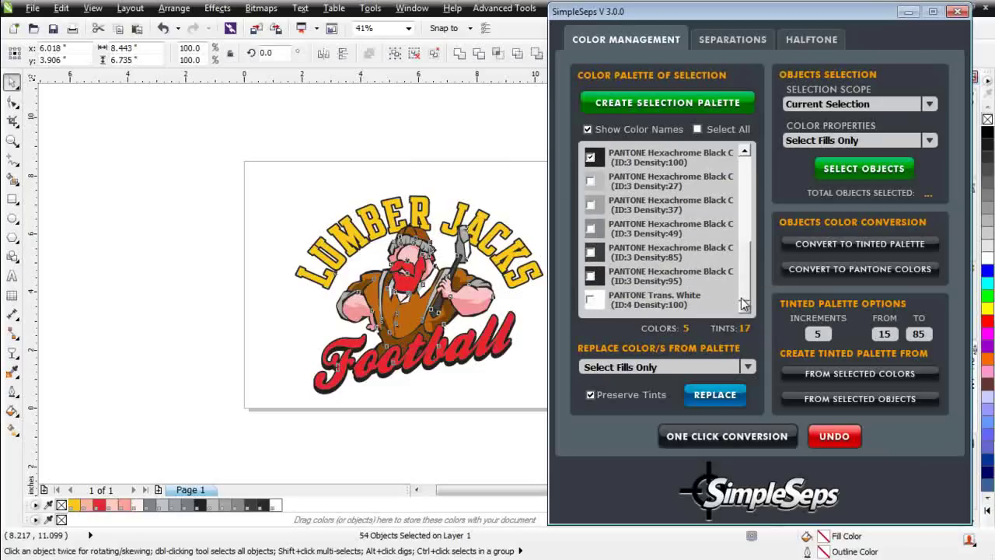
left_click(592, 301)
left_click(754, 443)
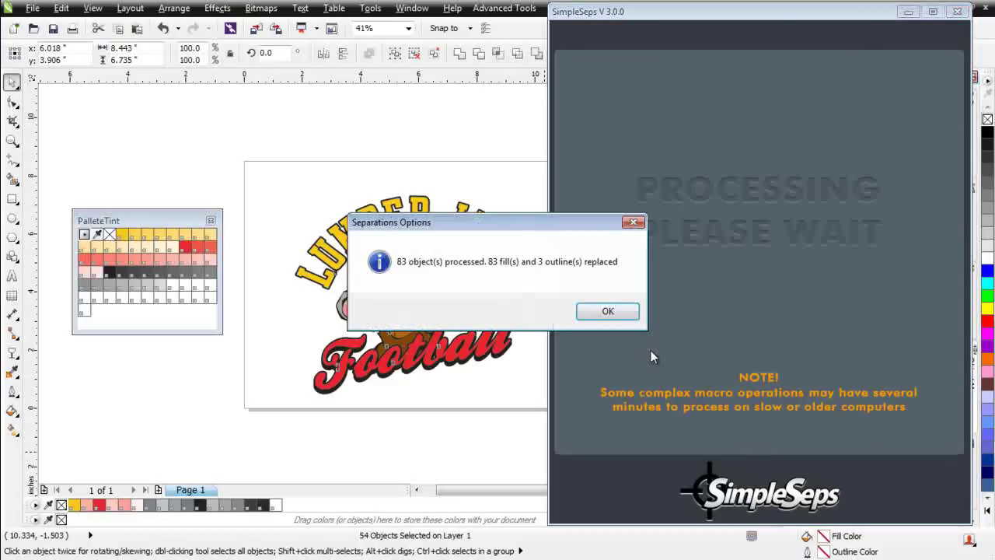
Set the SimpleSeps separation raster type to HalfTones.
left_click(613, 308)
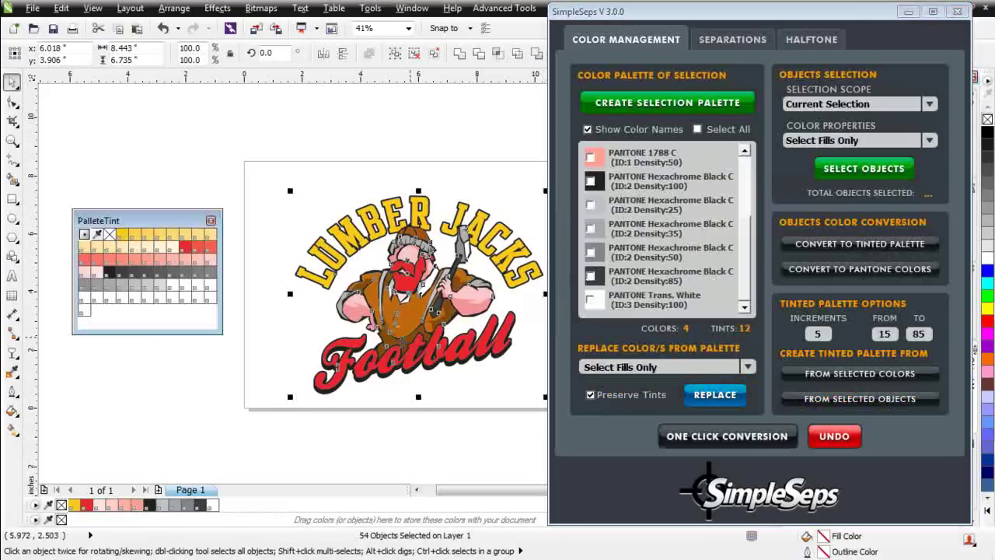
left_click(733, 40)
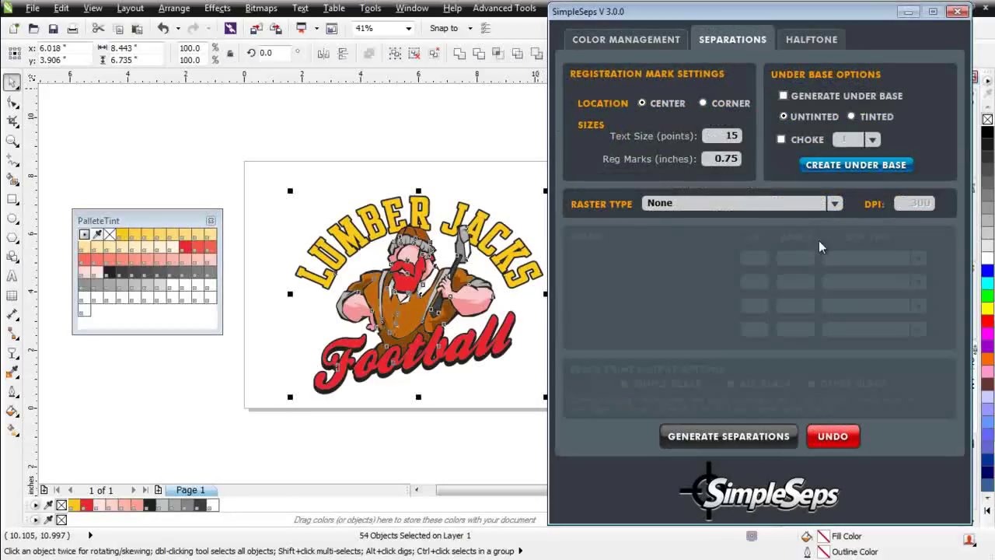
left_click(835, 204)
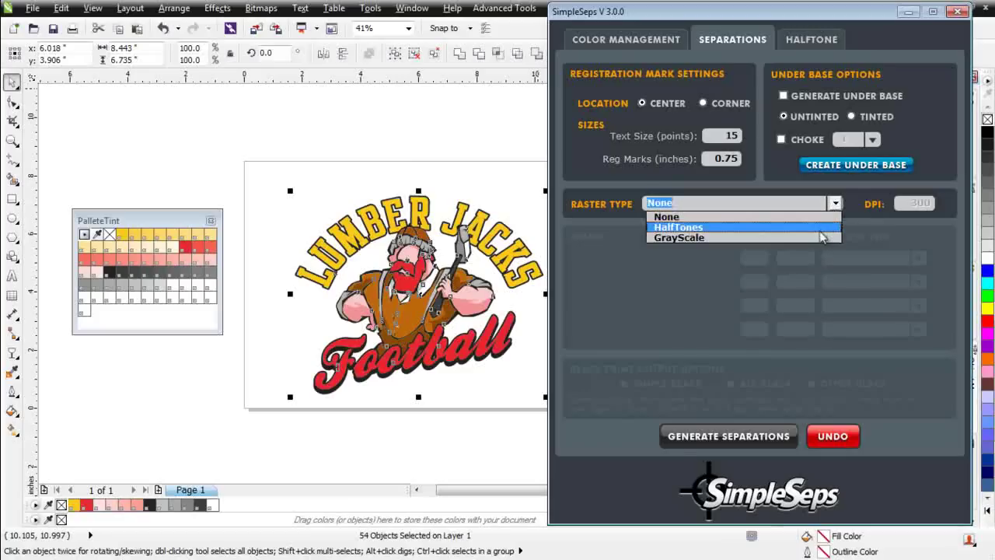
left_click(821, 229)
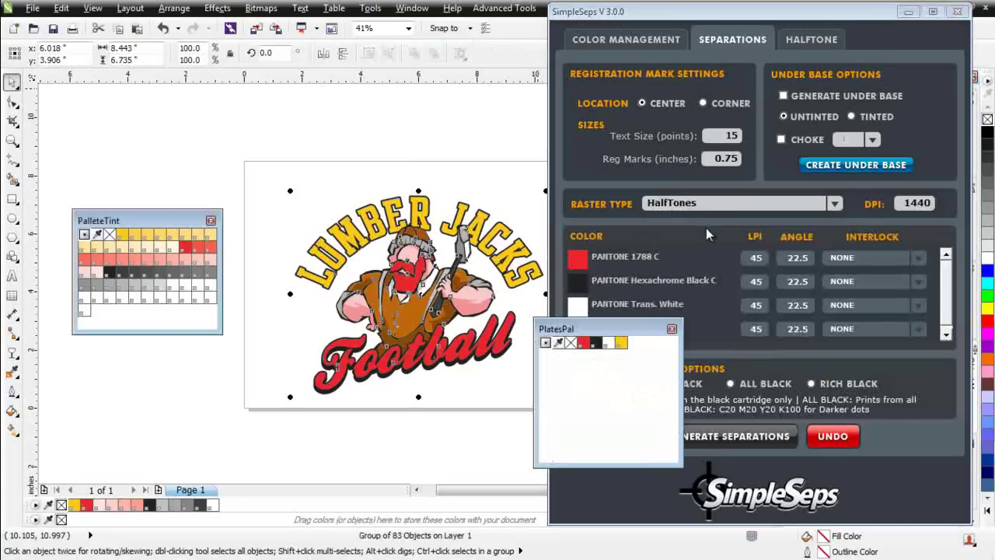
Screen PANTONE 1788 C at 67.5° and generate the separation plates.
left_click_drag(653, 328, 207, 118)
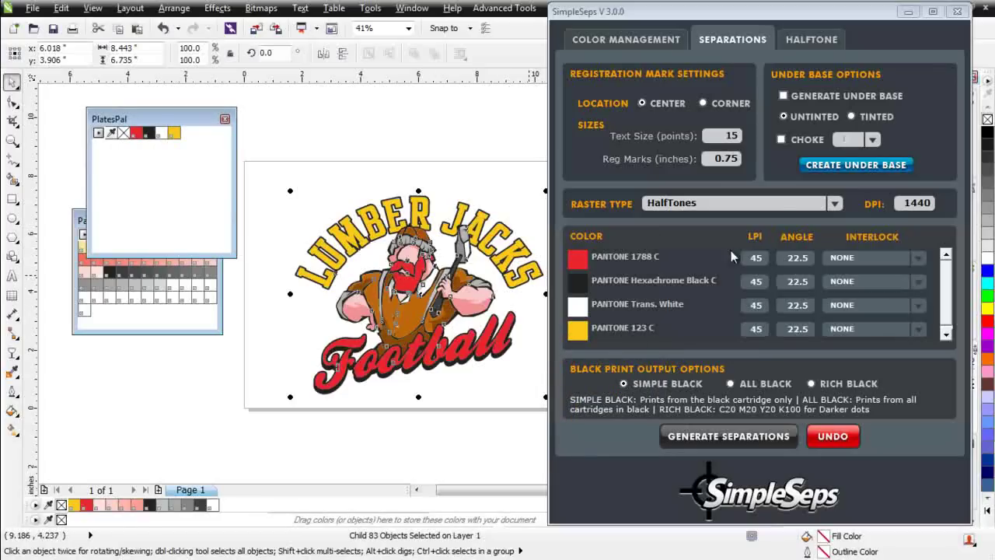
left_click_drag(806, 263, 770, 257)
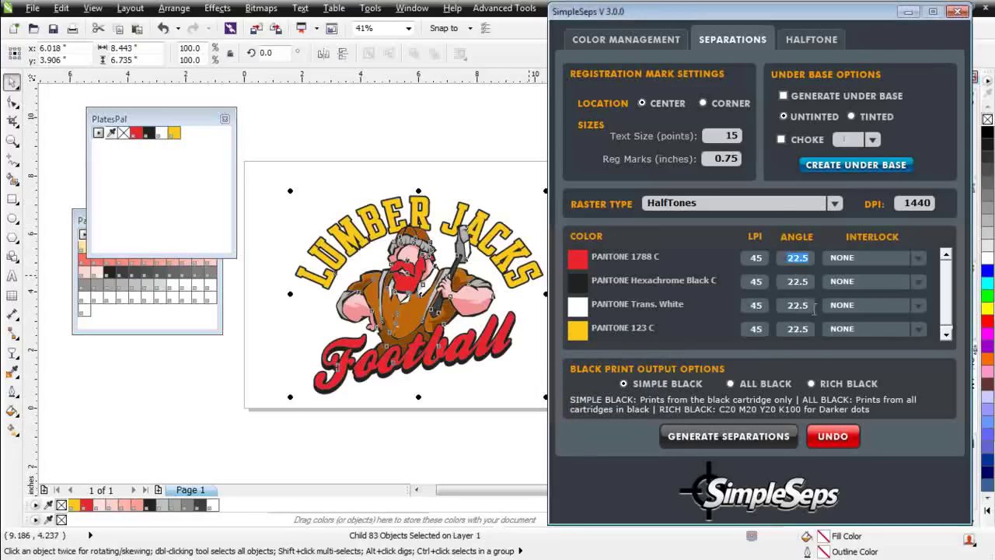
type("67")
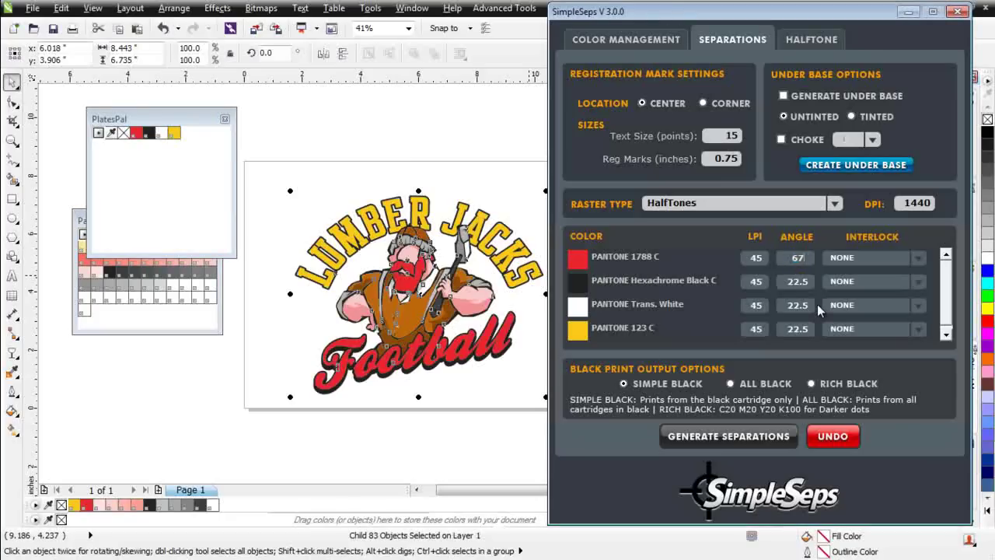
type(".5")
left_click(749, 445)
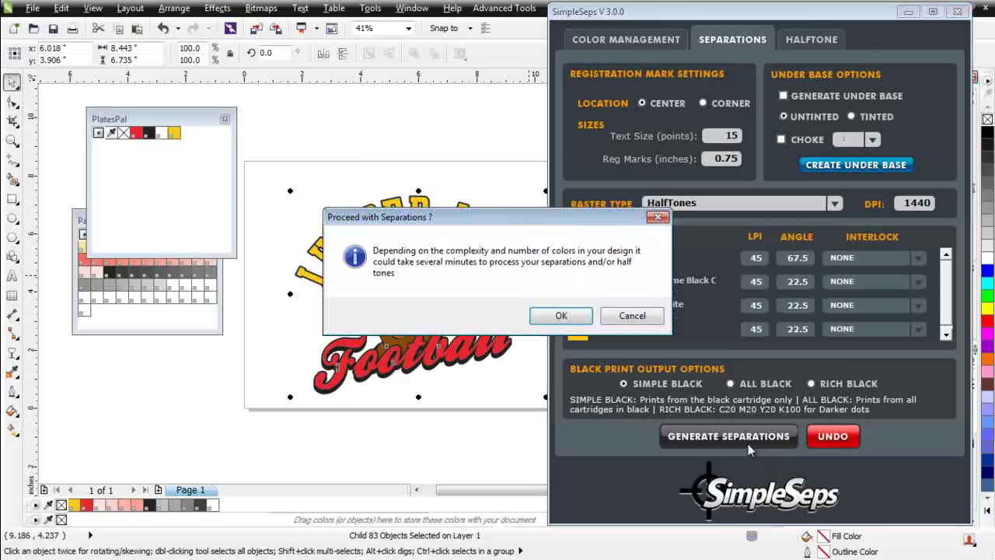
left_click(561, 316)
Colour the LUMBER JACKS halftone bitmap on the PANTONE 123 C page yellow with PANTONE 123 C.
left_click(562, 325)
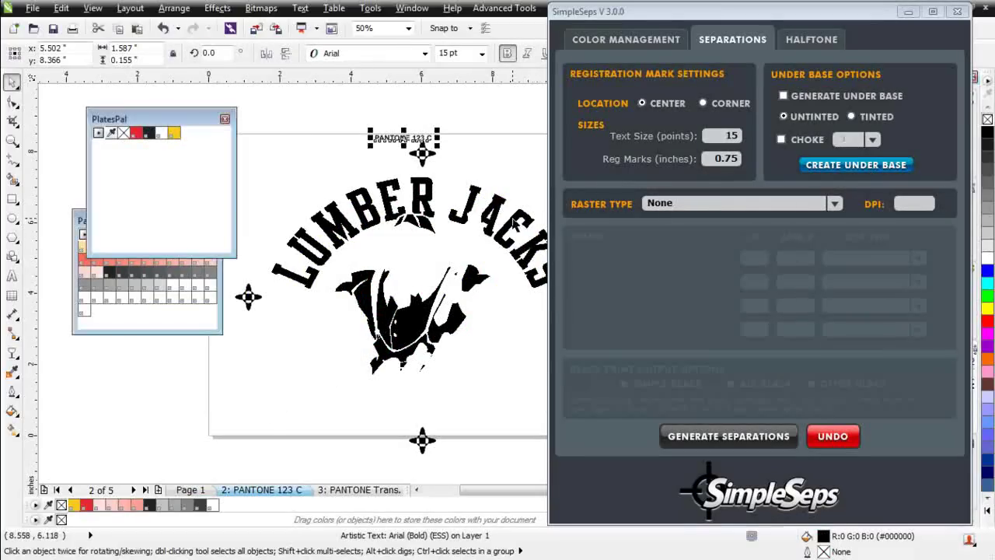
left_click(513, 220)
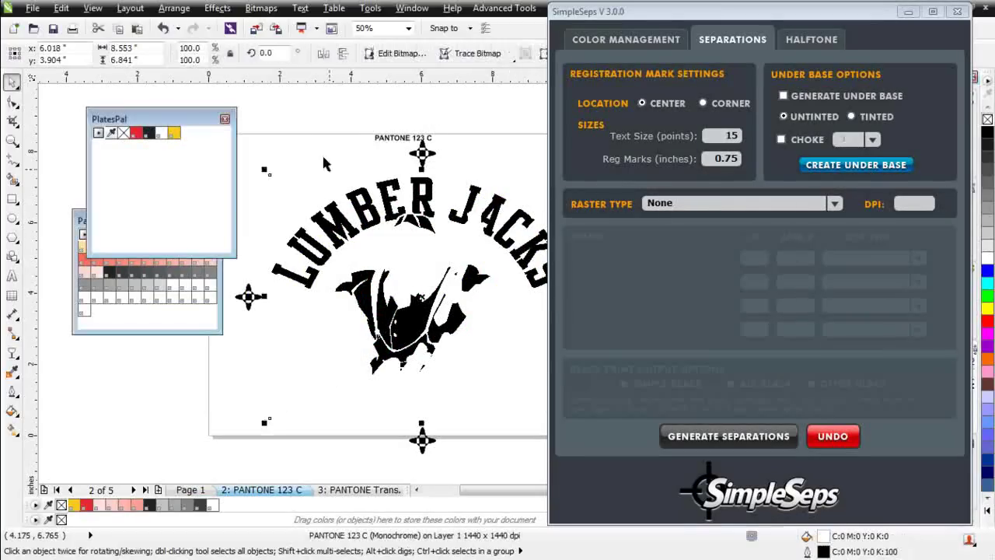
left_click(909, 11)
left_click(174, 133)
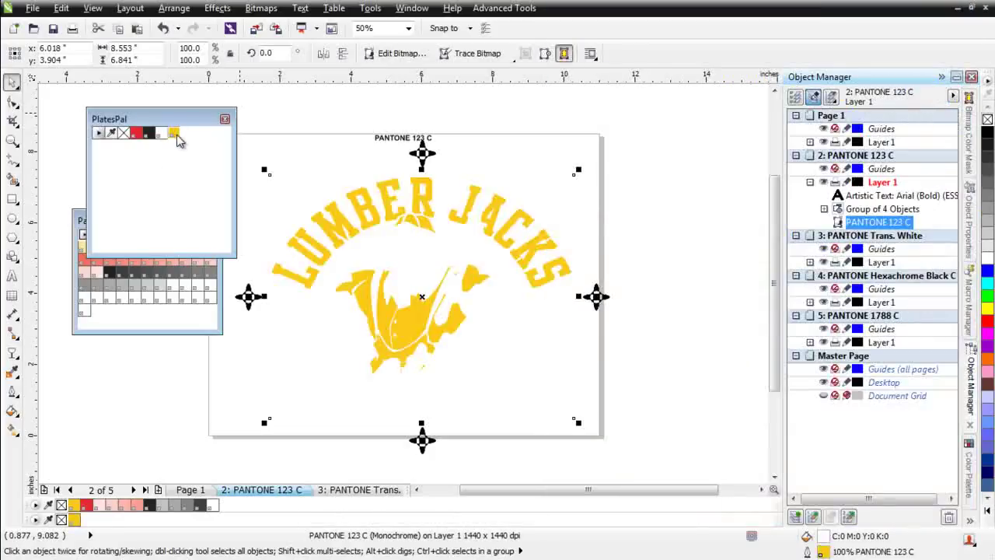
Delete the PANTONE Trans. White separation page.
left_click(367, 490)
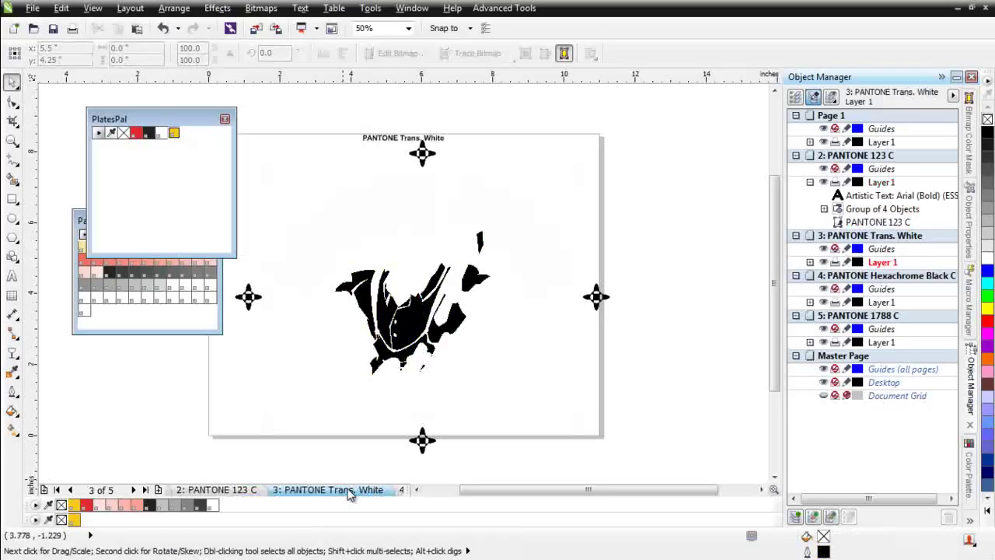
right_click(349, 490)
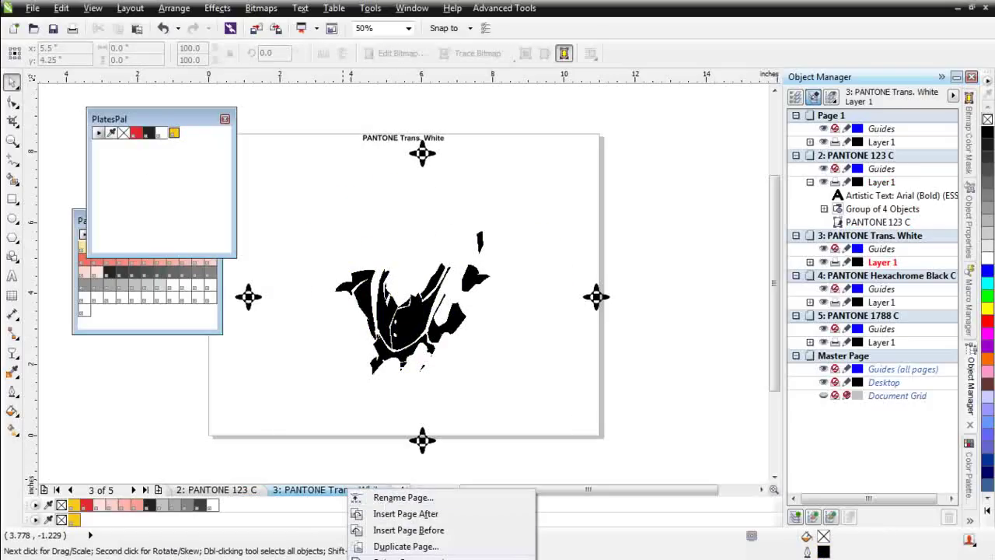
left_click(406, 558)
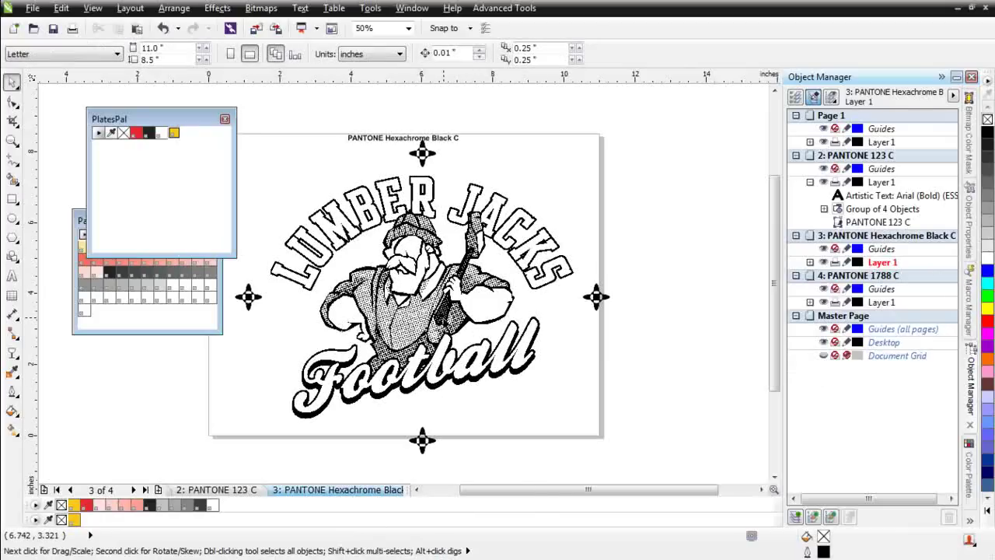
Select the Football plate bitmap on the PANTONE 1788 C page.
left_click(441, 325)
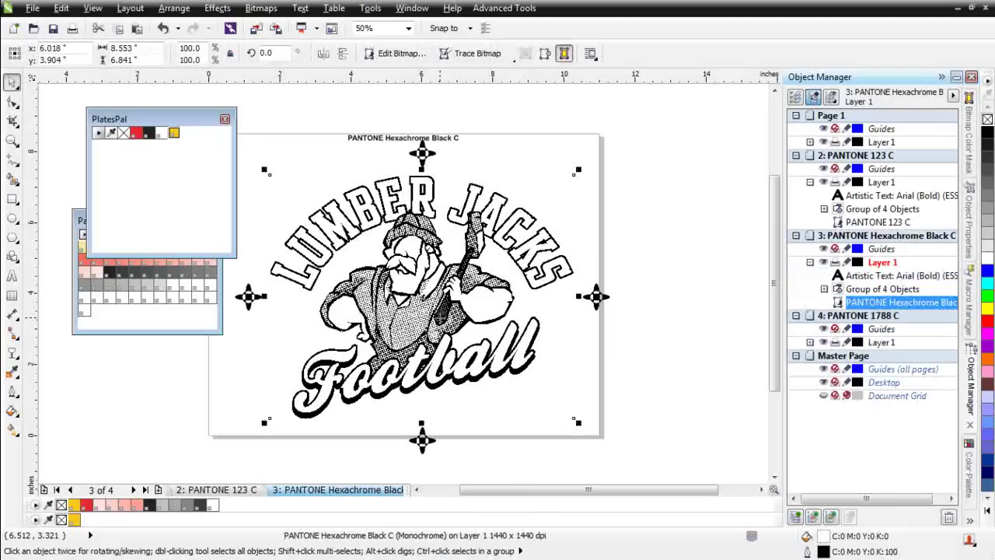
left_click(133, 490)
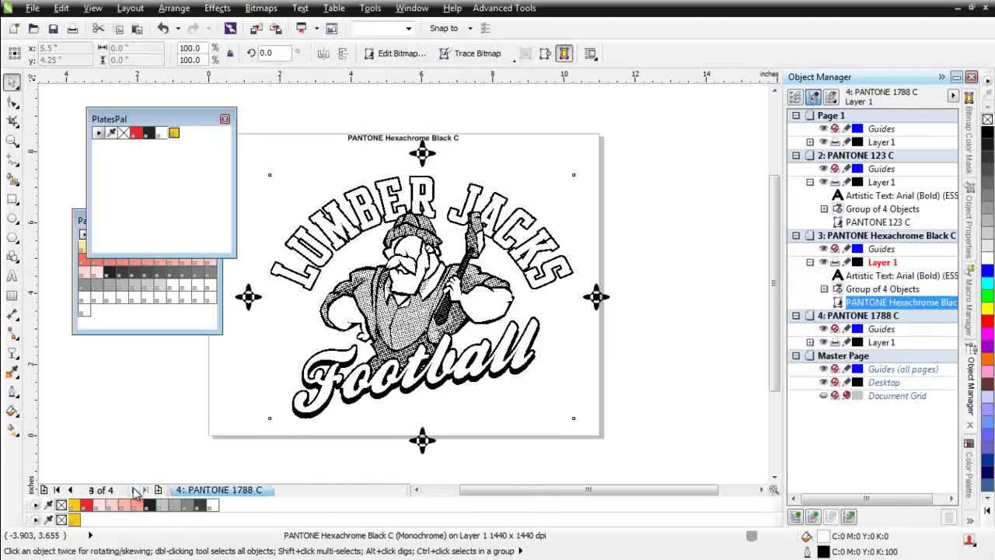
left_click(462, 348)
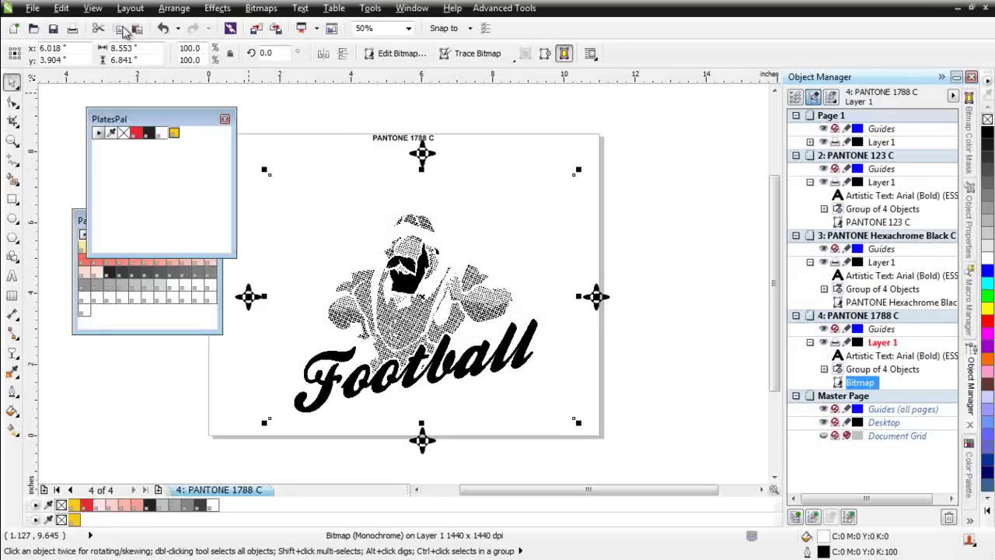
Paste the Football plate onto page 2, coloured PANTONE 1788 C red with a transparent background.
left_click(71, 489)
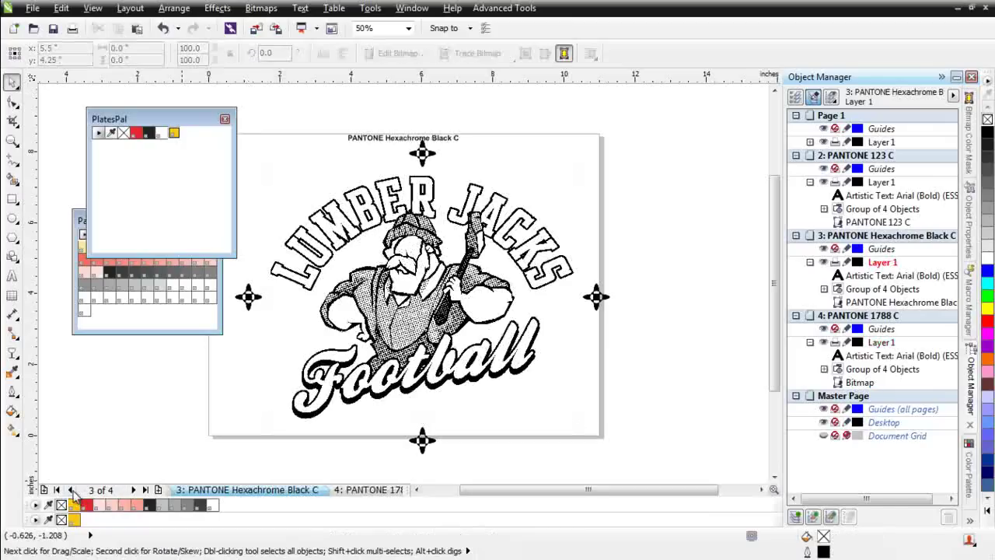
left_click(70, 490)
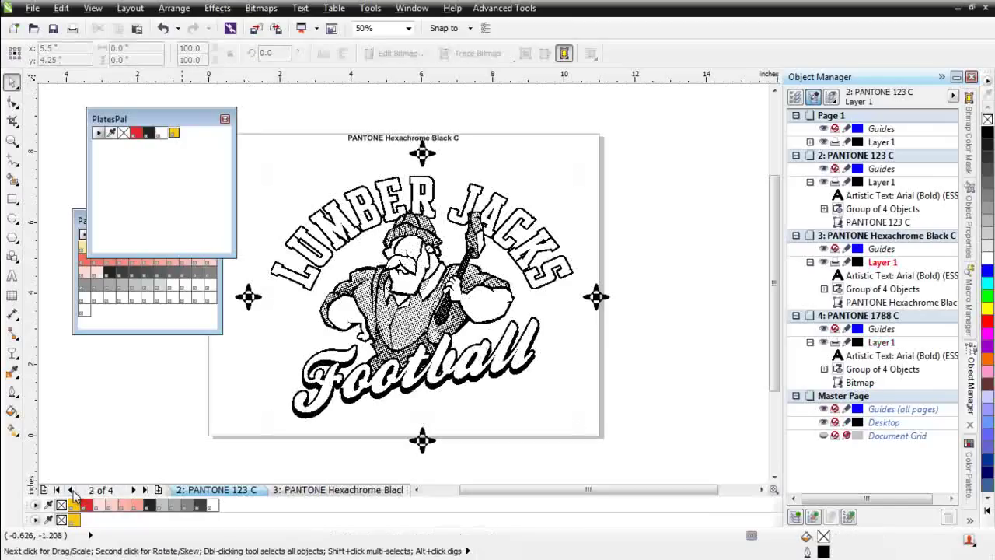
left_click(137, 28)
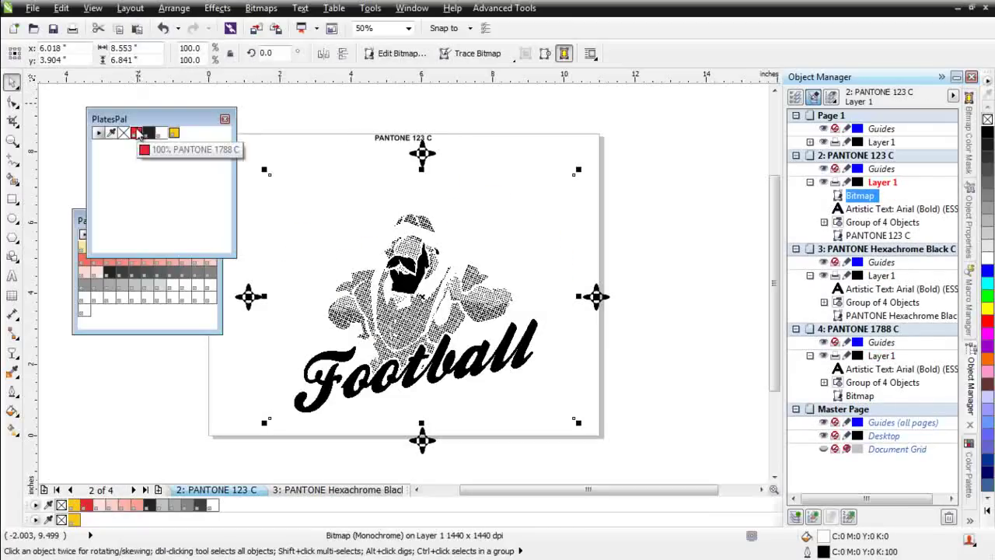
right_click(137, 133)
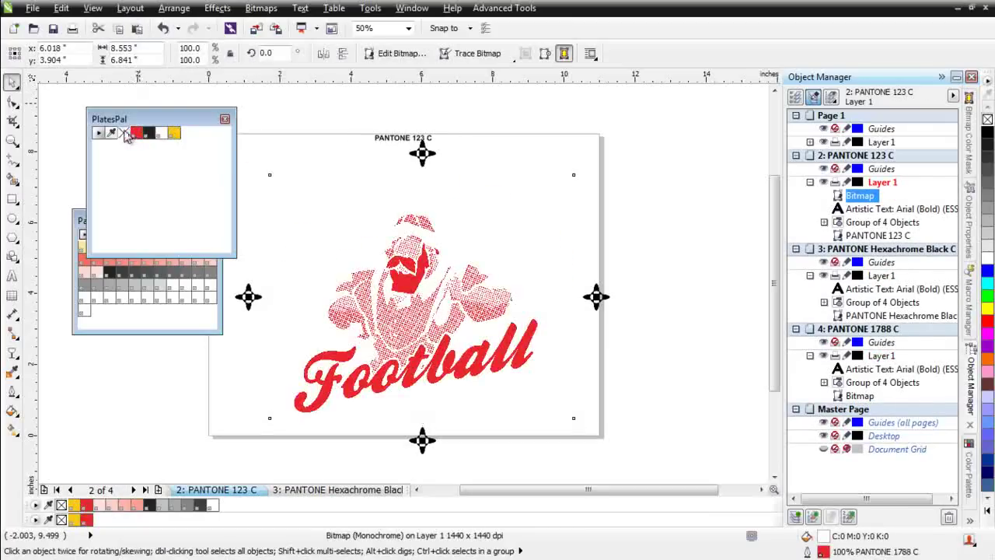
left_click(124, 134)
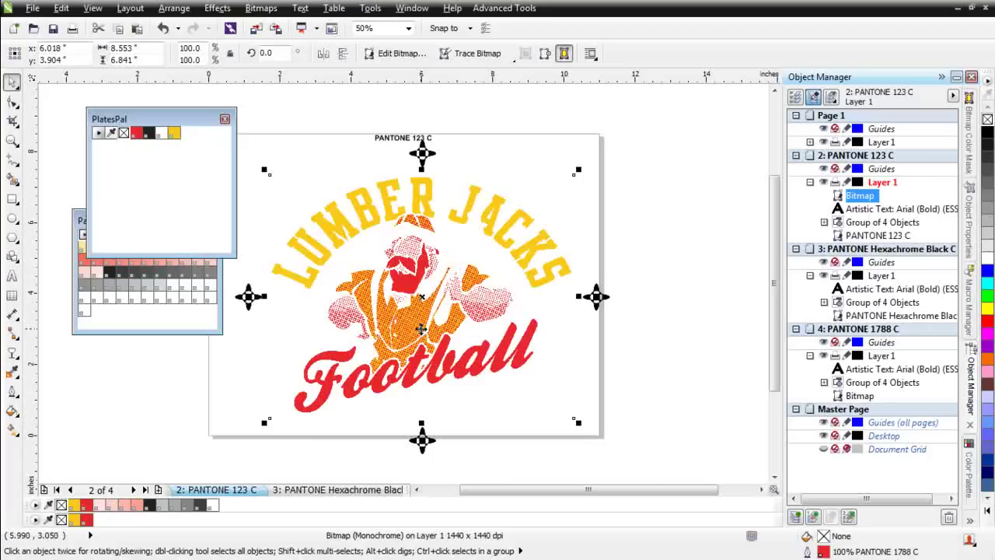
Copy the Hexachrome Black plate onto page 2 with a transparent background.
left_click(327, 491)
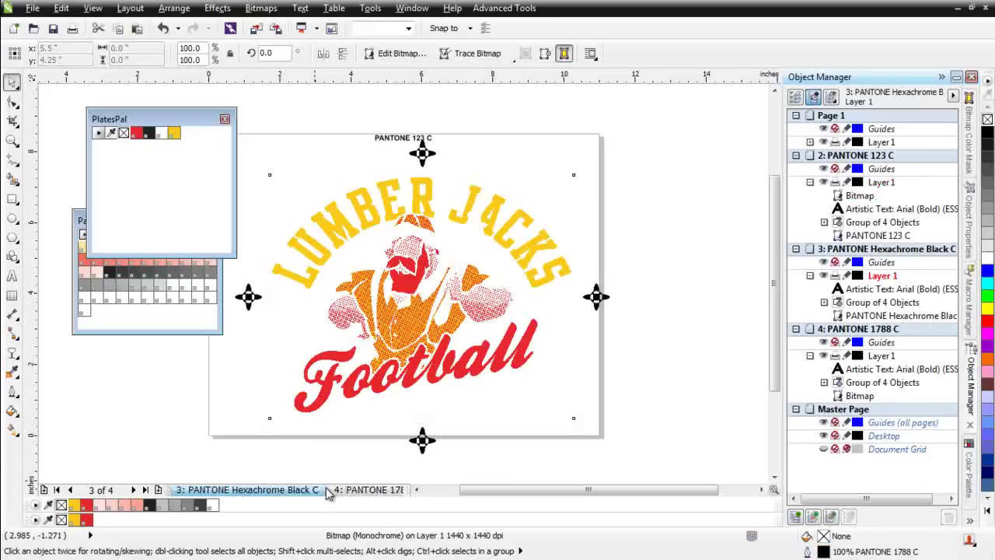
left_click(452, 339)
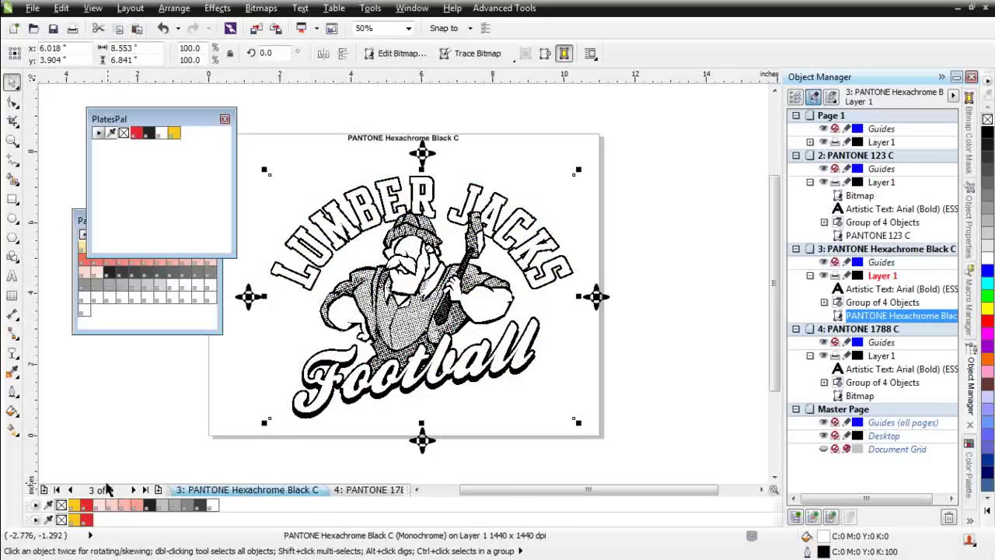
left_click(70, 490)
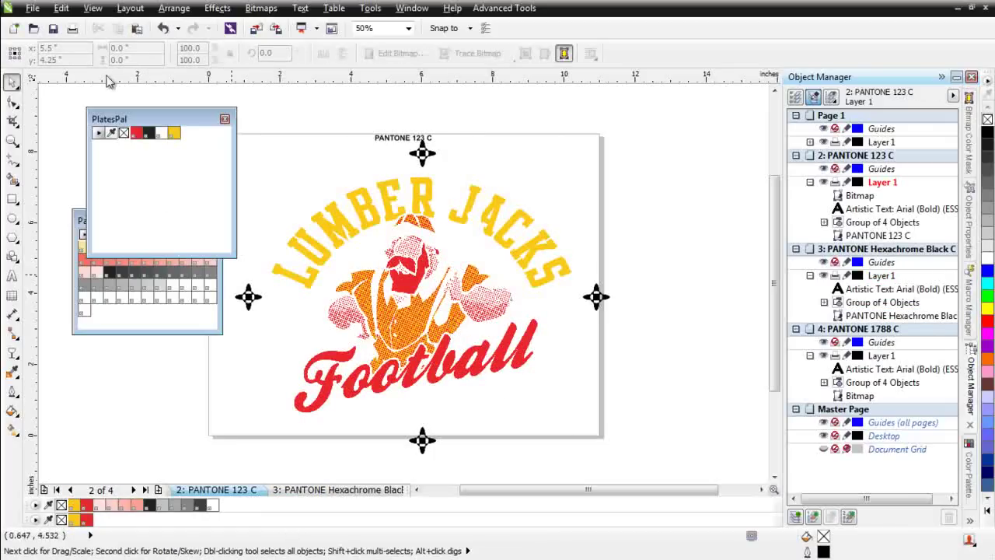
left_click(138, 30)
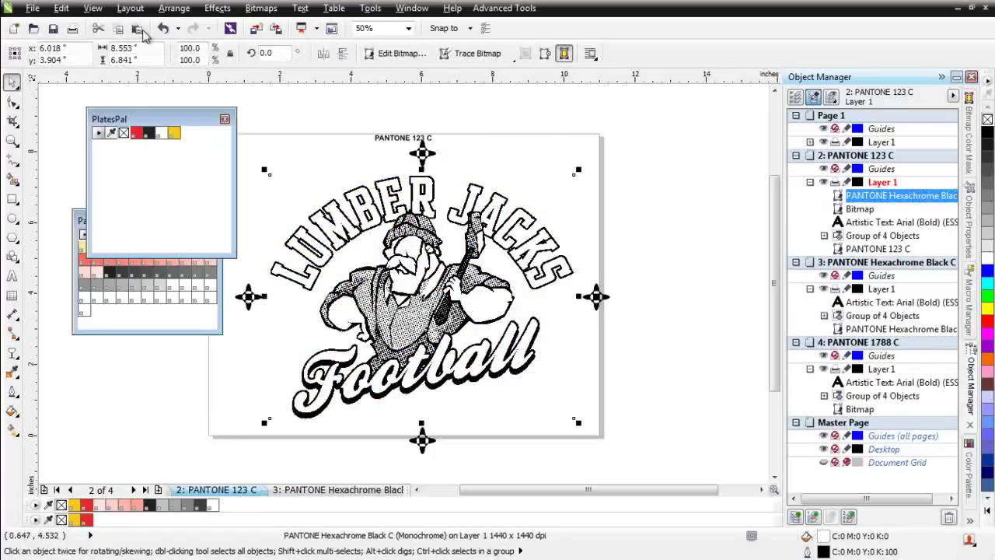
left_click(123, 133)
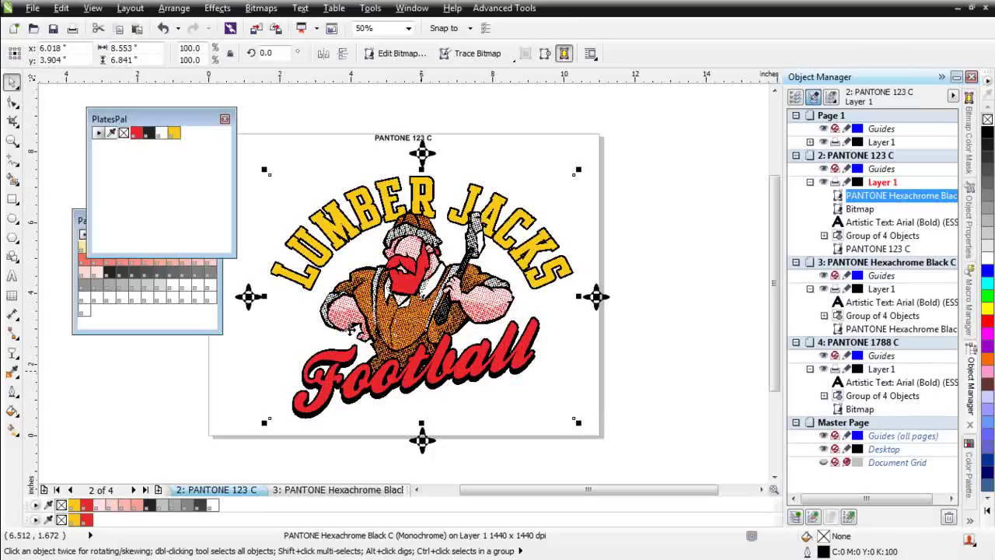
scroll(404, 296, "up", 1)
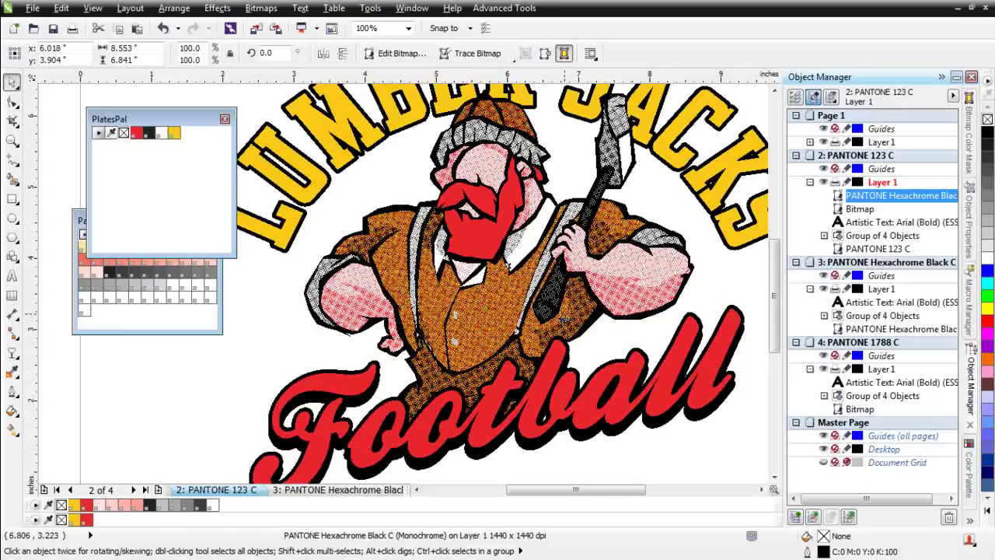
scroll(409, 286, "down", 2)
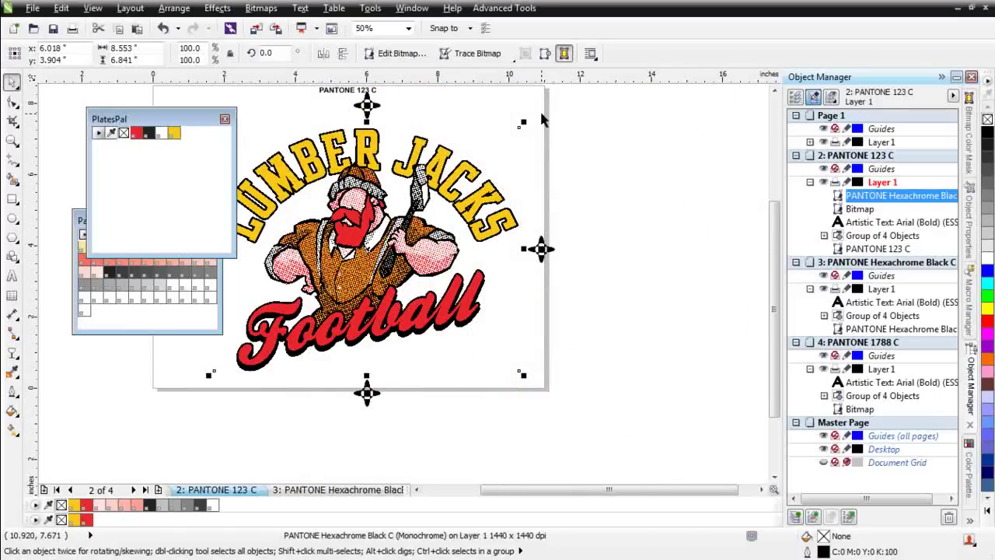
Duplicate the three plates beside the page and convert them to a 300 dpi anti-aliased RGB bitmap.
left_click_drag(541, 114, 196, 376)
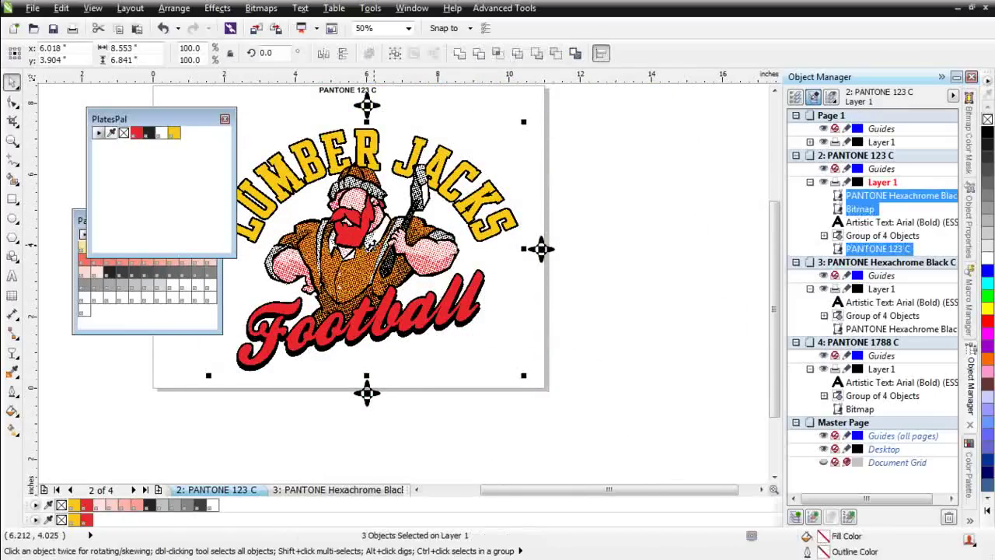
left_click_drag(356, 266, 710, 282)
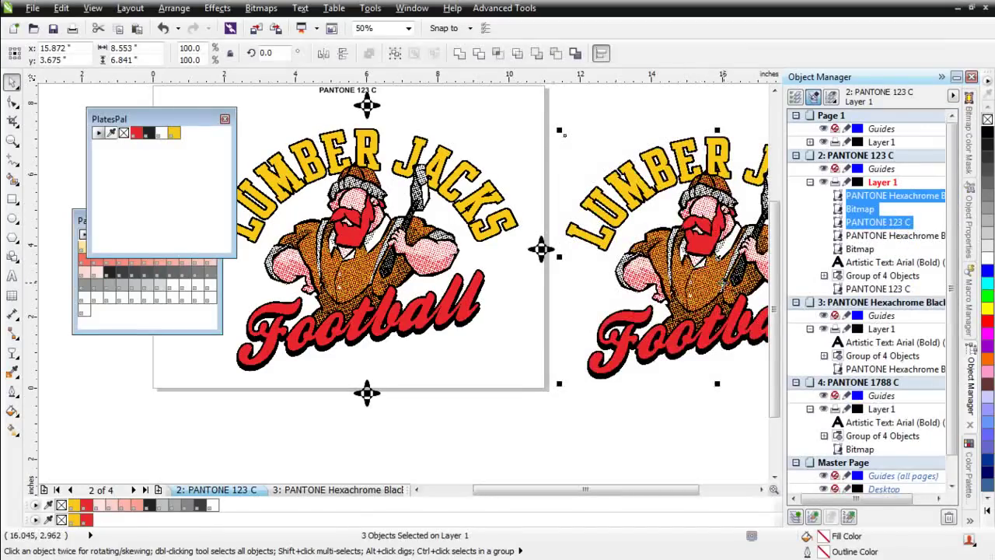
left_click(261, 8)
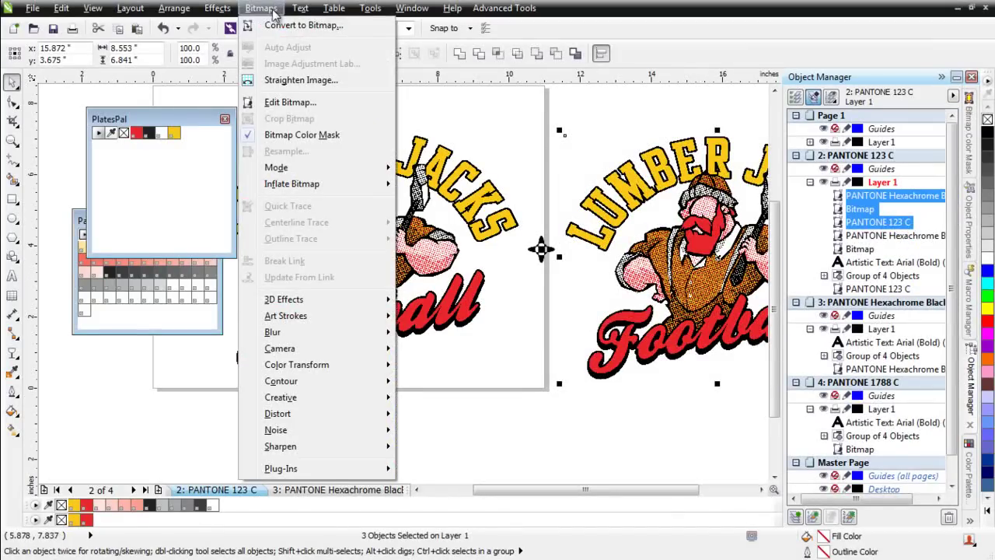
left_click(276, 28)
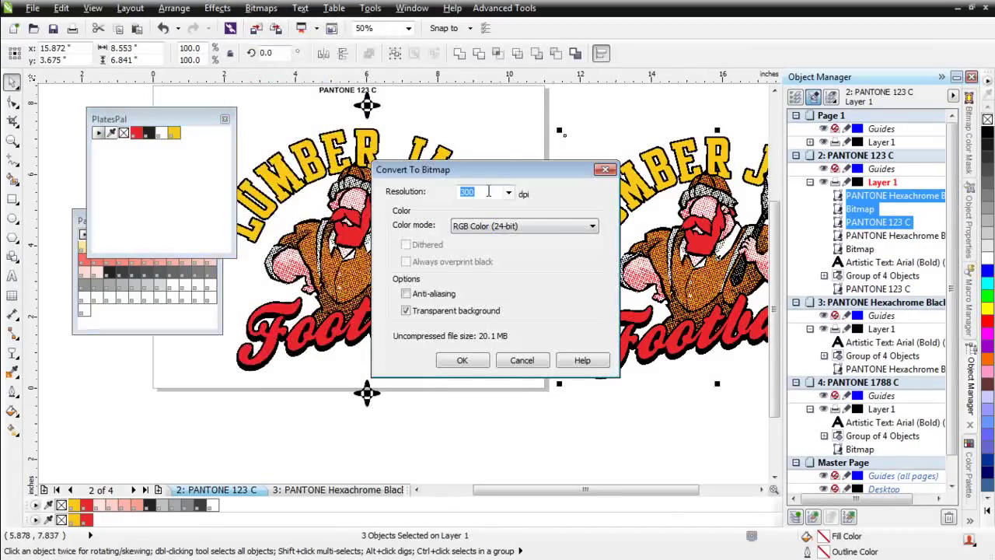
left_click(404, 310)
left_click(405, 294)
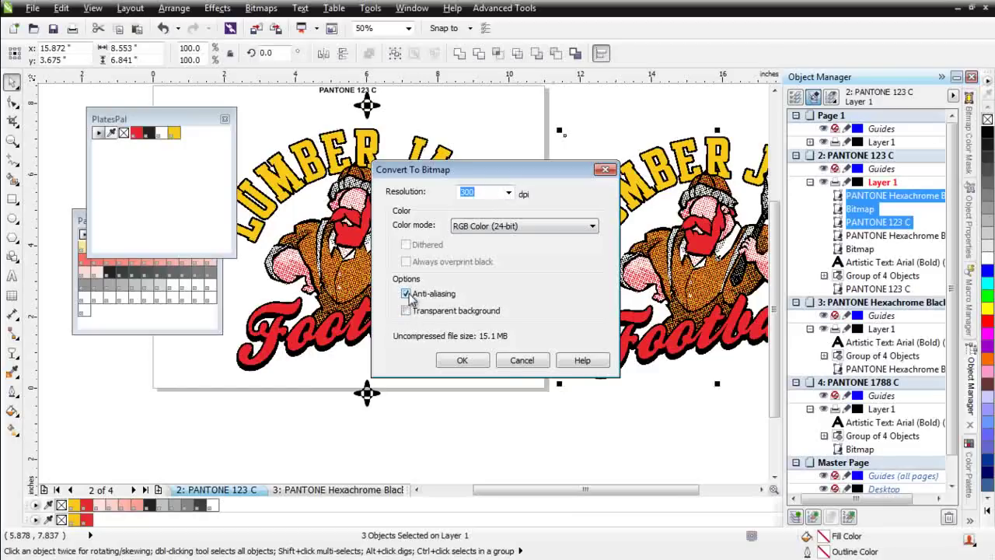
left_click(462, 361)
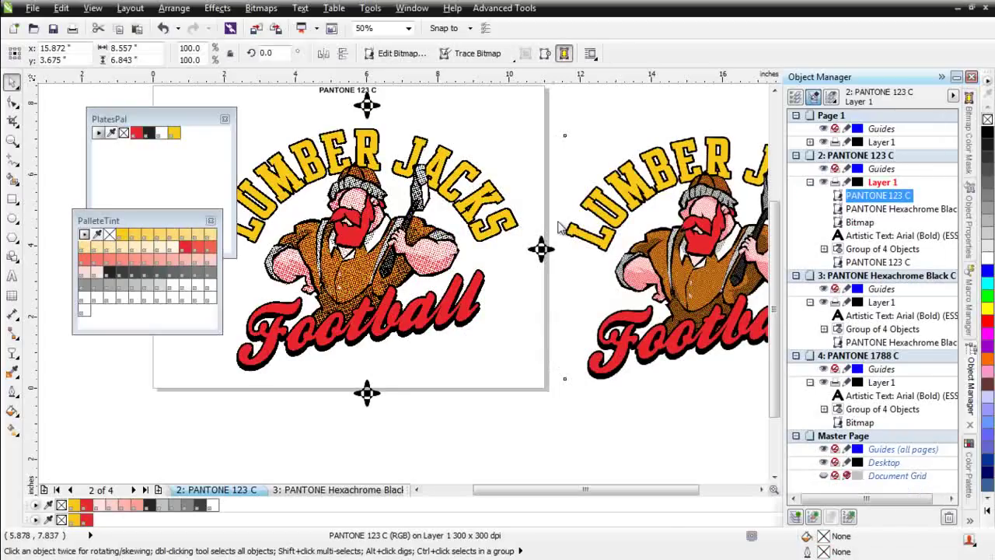
scroll(367, 268, "up", 2)
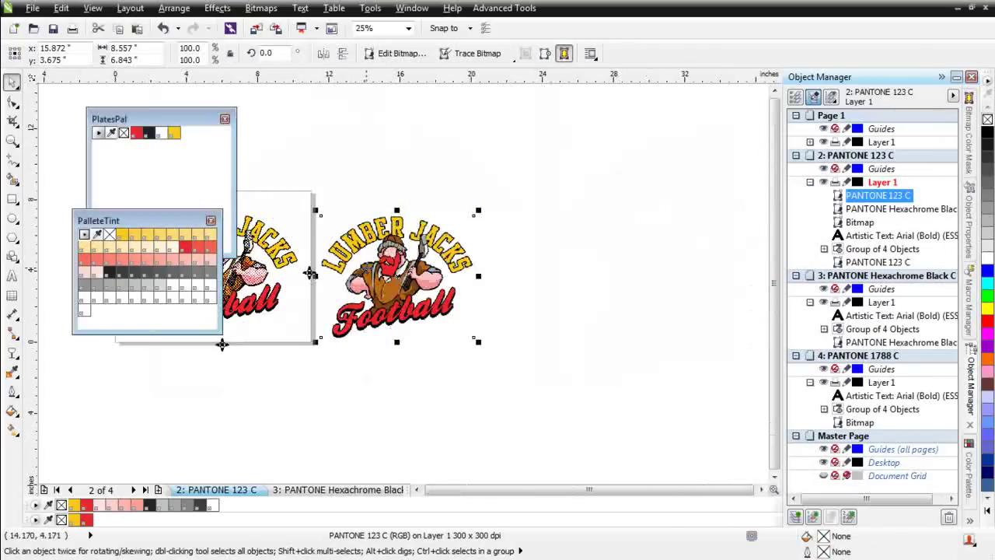